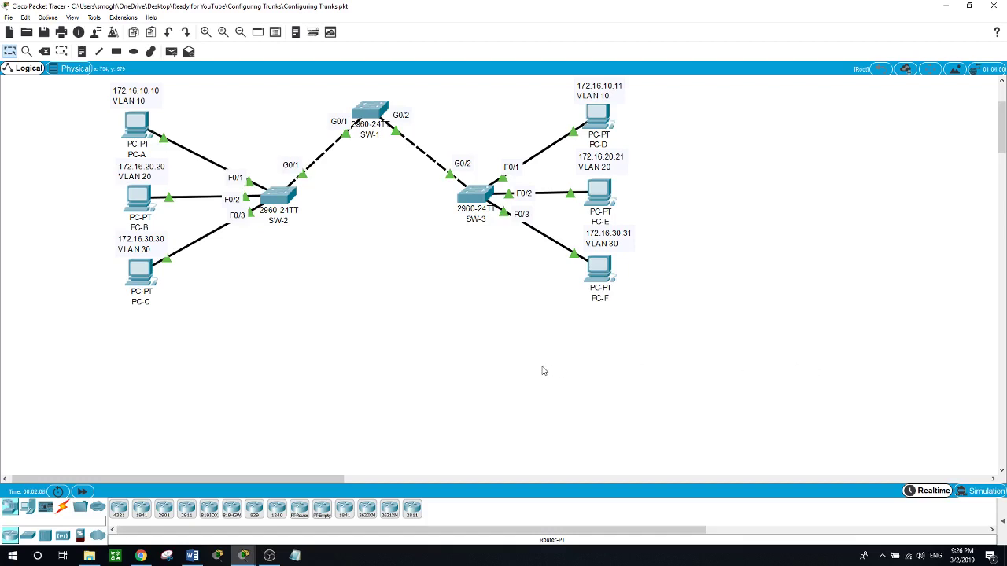
Enter privileged EXEC mode on SW-2 and list its VLANs and port assignments with show vlan brief
left_click(280, 196)
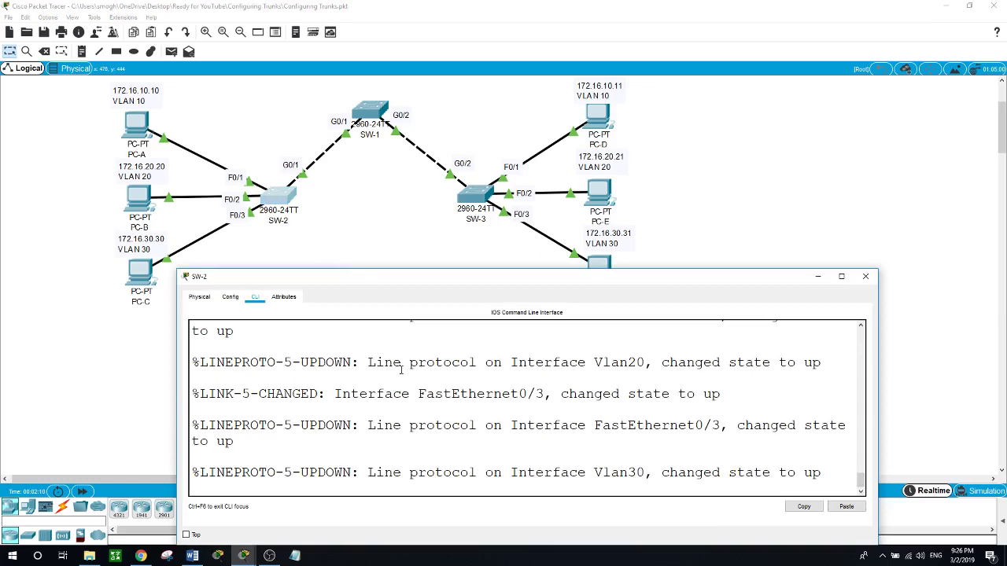
key("Return")
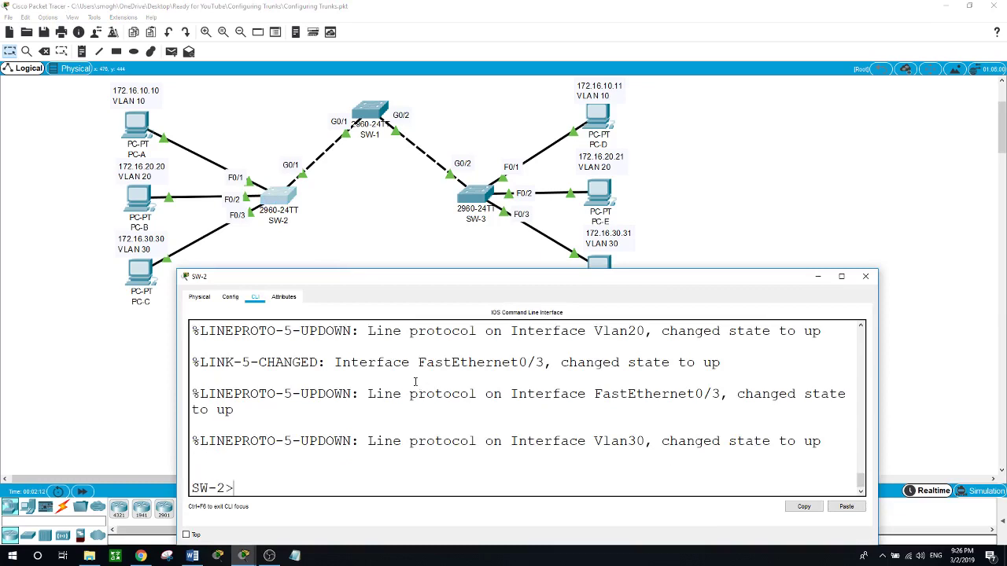
type("en")
key("Return")
type("show ip brief")
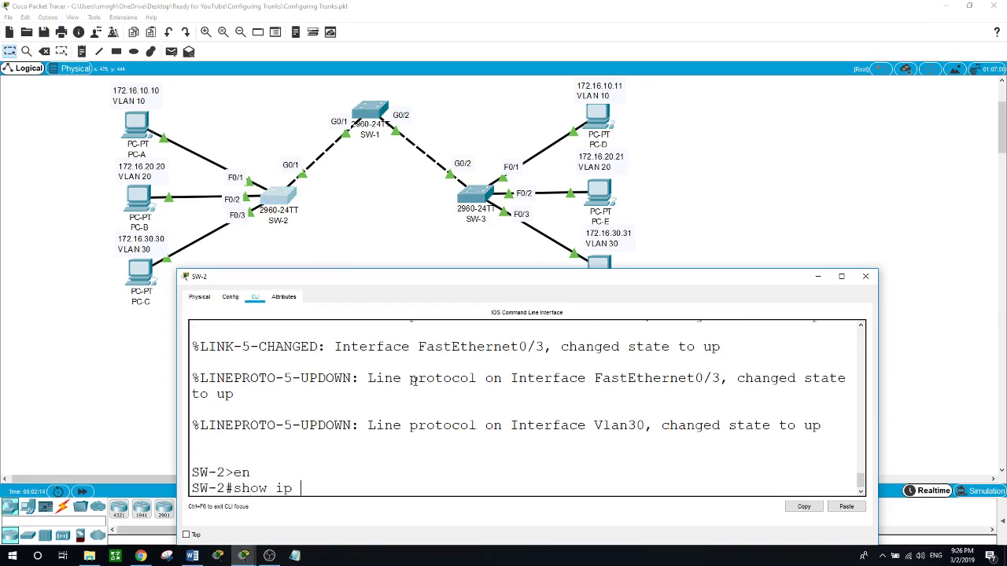
key("Return")
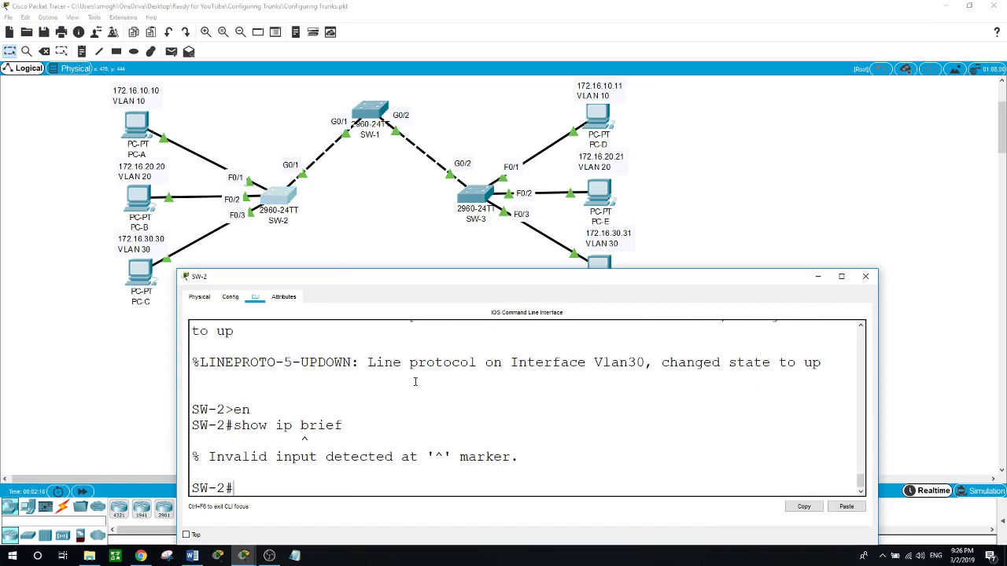
type("show vlan brief")
key("Return")
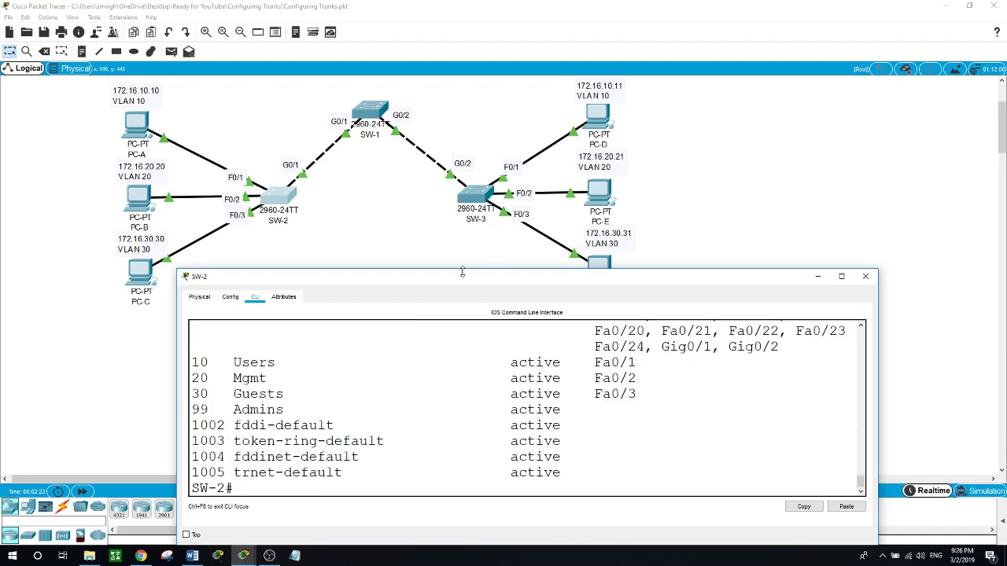
left_click_drag(463, 271, 463, 108)
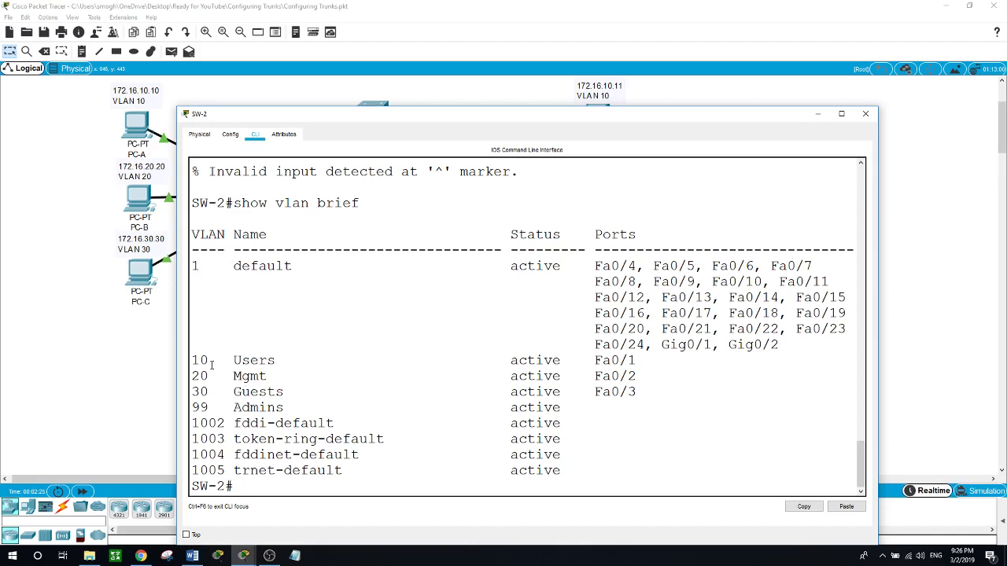
Examine SW-2's VLAN table for the ports assigned to VLANs 10, 20 and 30 and the gigabit ports' VLAN, comparing with the topology
left_click_drag(192, 358, 305, 395)
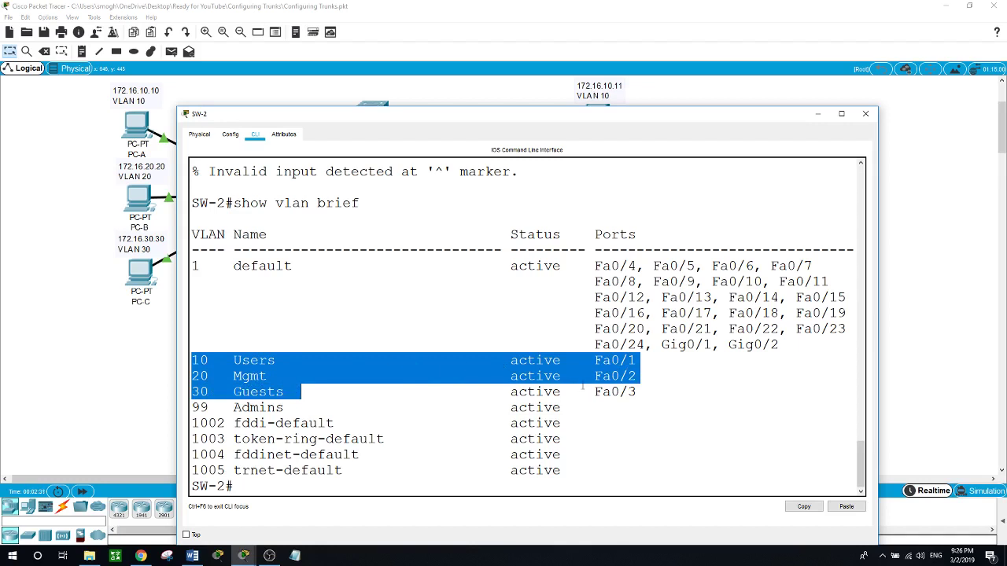
left_click_drag(591, 360, 652, 367)
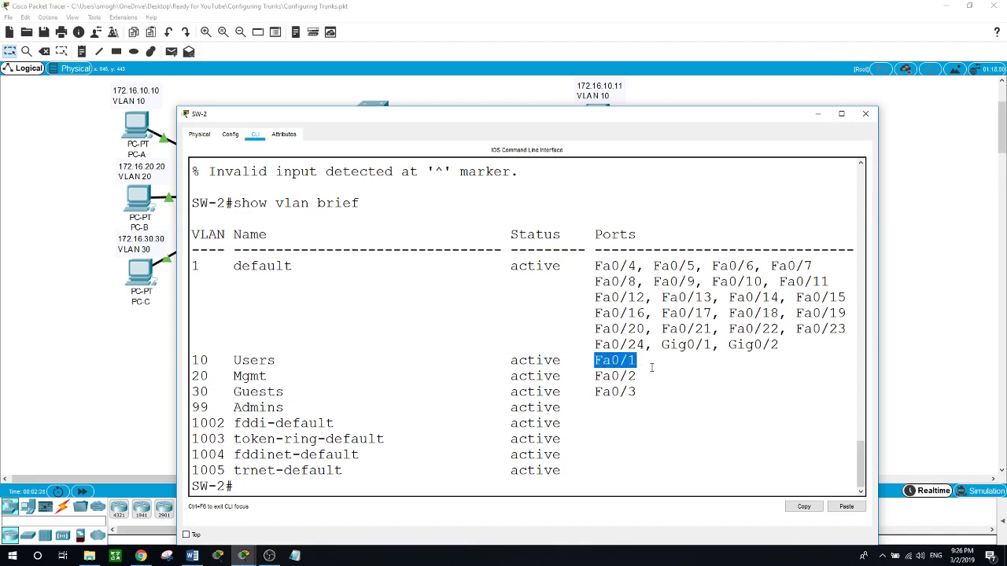
left_click_drag(651, 368, 652, 387)
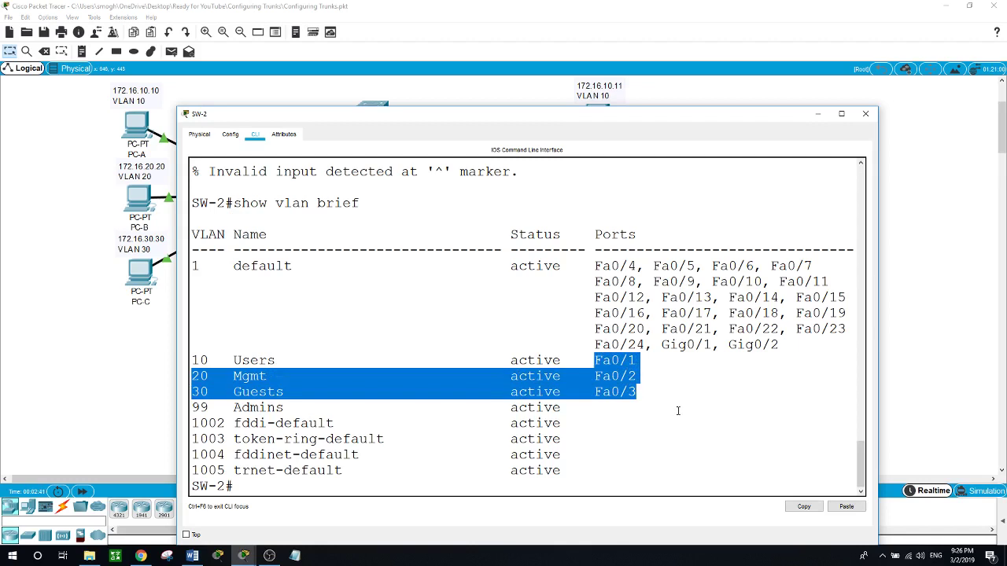
left_click(676, 411)
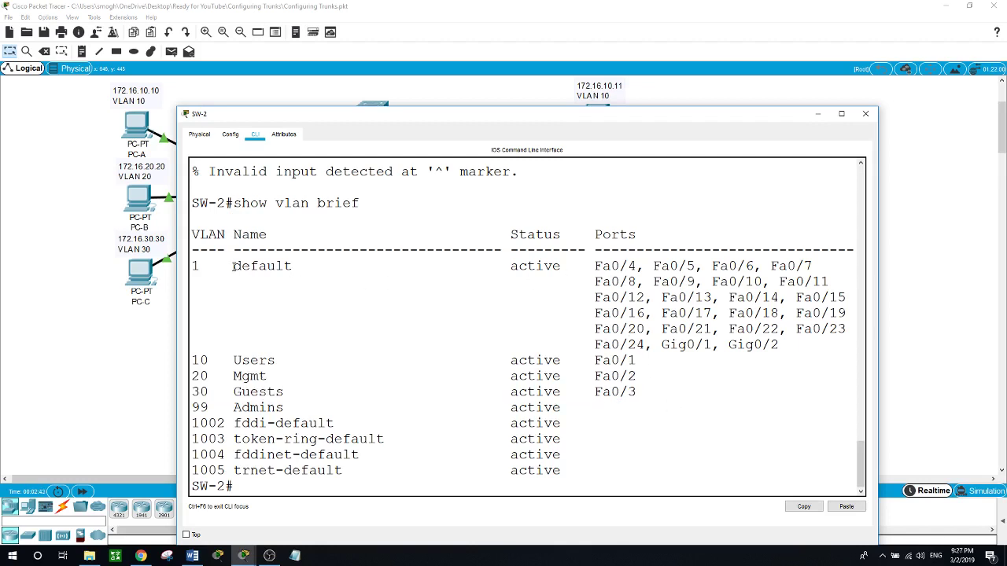
left_click_drag(208, 266, 192, 266)
left_click_drag(713, 344, 611, 345)
left_click_drag(663, 375, 780, 344)
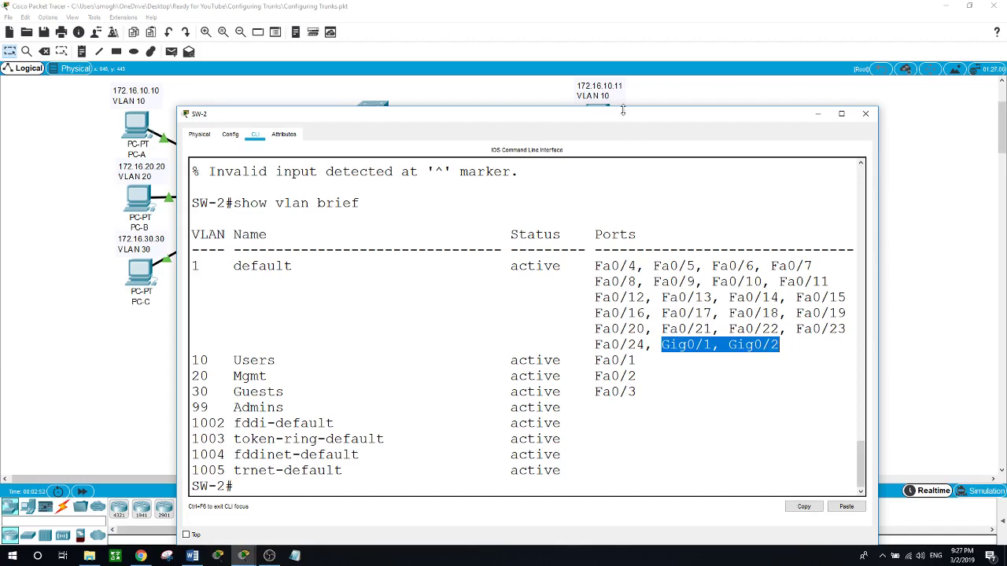
left_click_drag(624, 116, 574, 242)
left_click(637, 510)
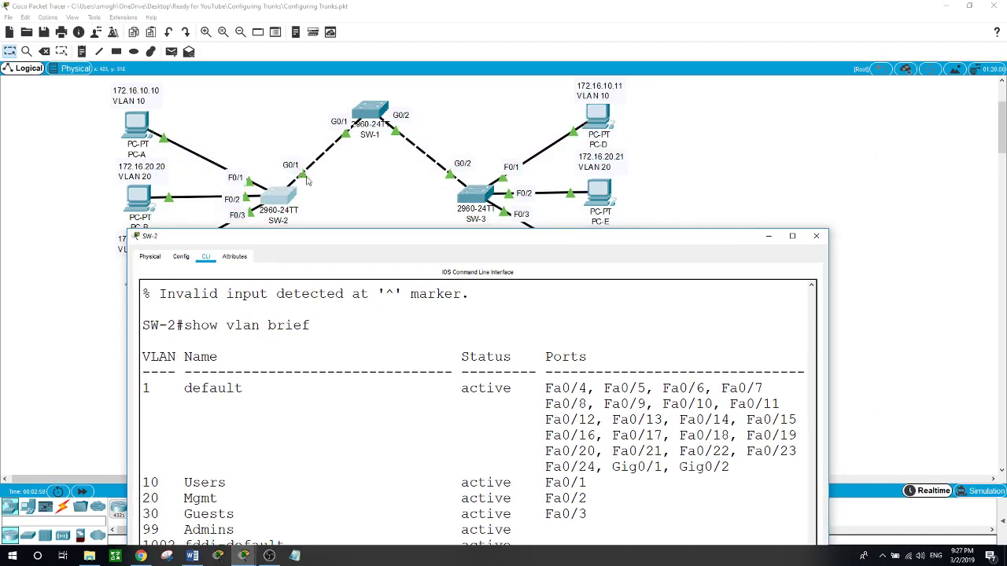
left_click_drag(662, 467, 614, 469)
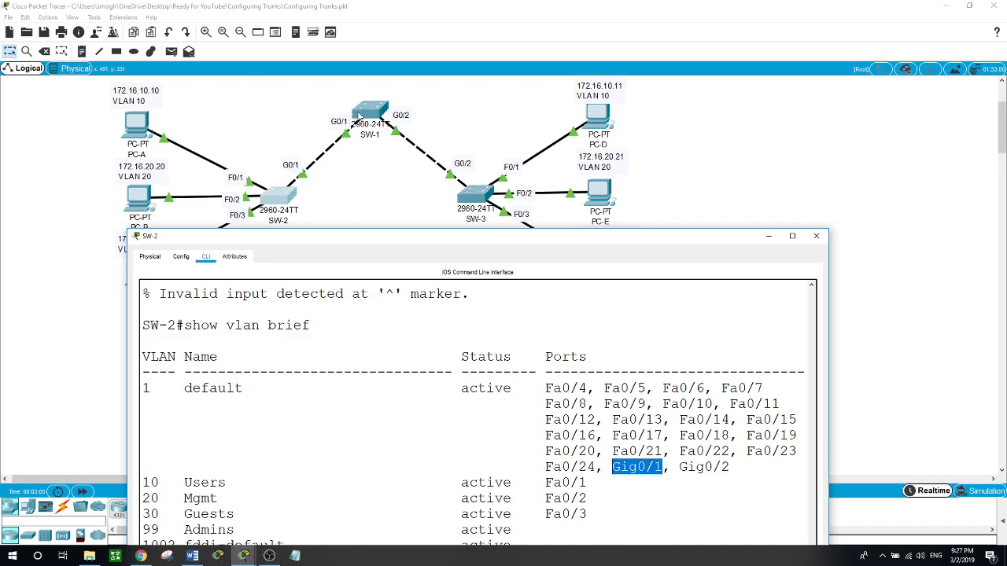
left_click_drag(252, 390, 202, 396)
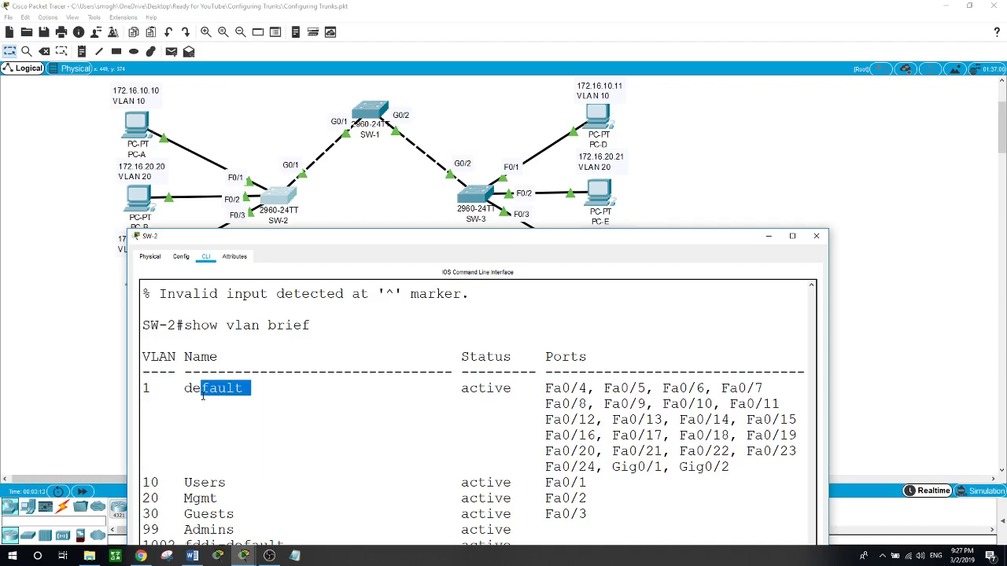
left_click(684, 209)
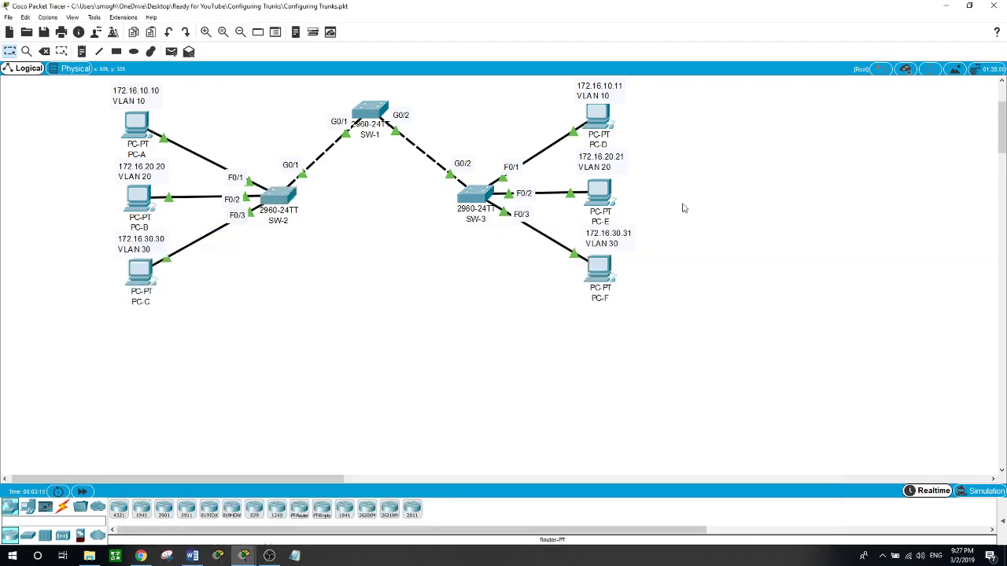
Test connectivity from PC-A to PC-D by pinging 172.16.10.11 from PC-A's command prompt
left_click(135, 124)
left_click_drag(443, 86, 623, 161)
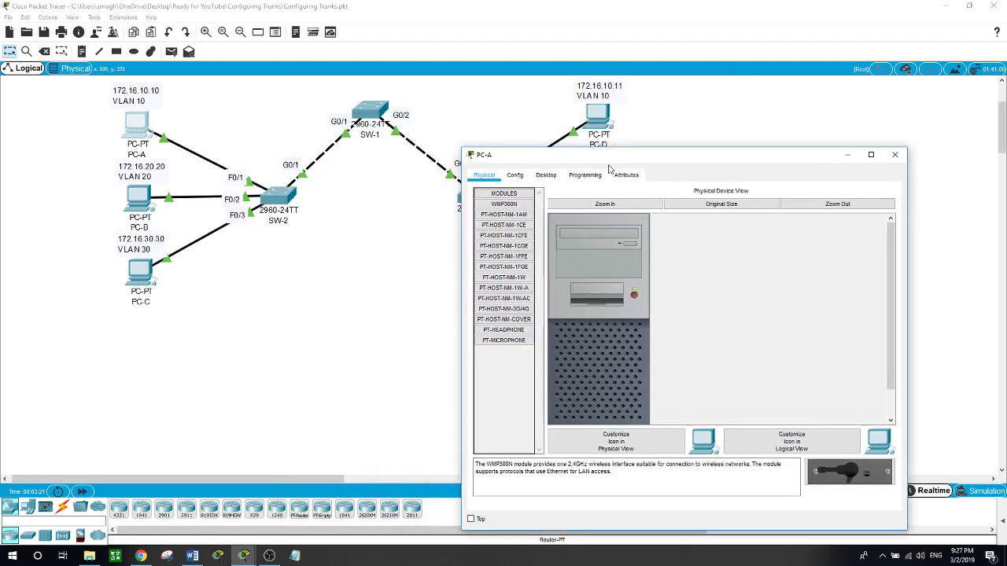
left_click(547, 176)
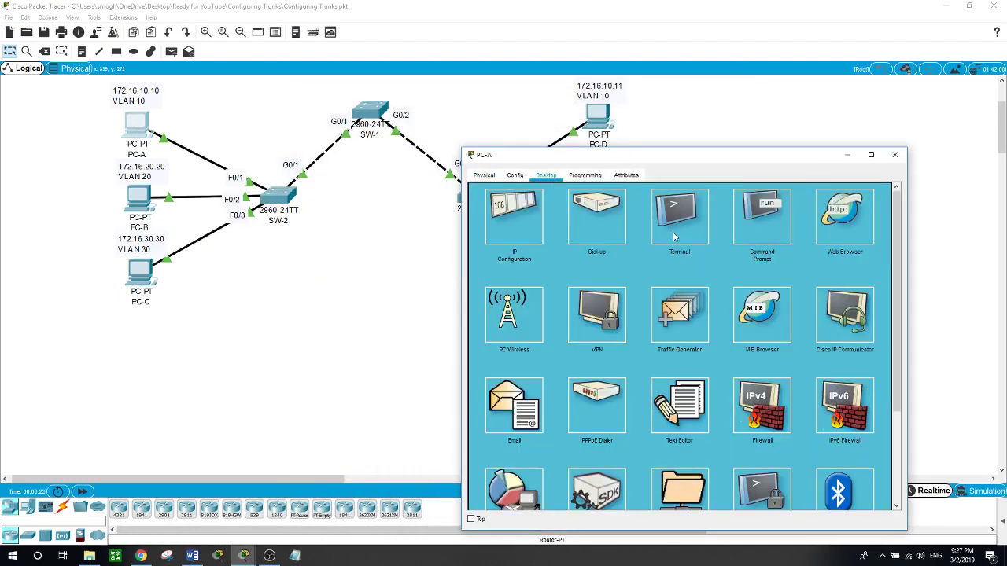
left_click(757, 210)
type("ping")
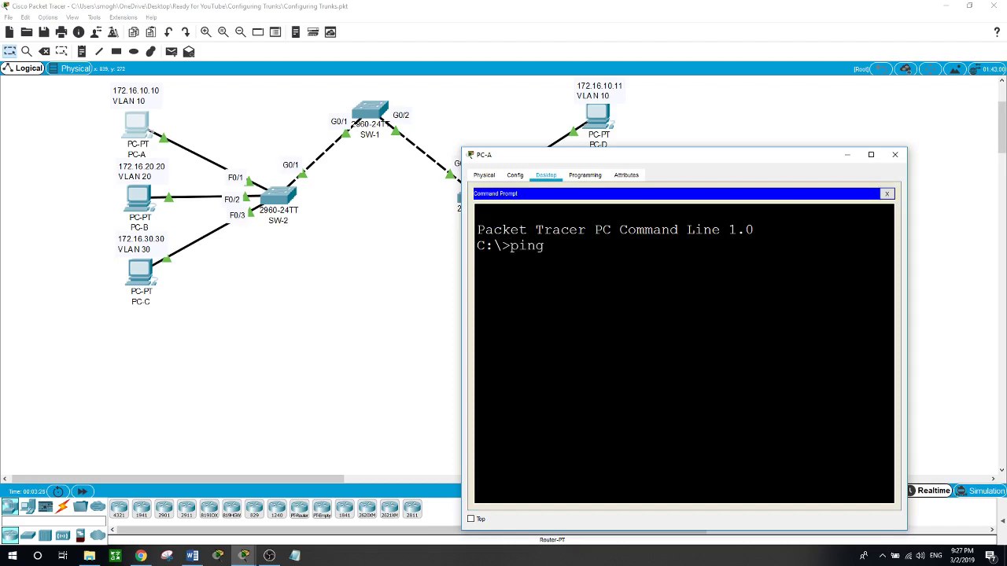
type(" 172.16.10.11")
key("Return")
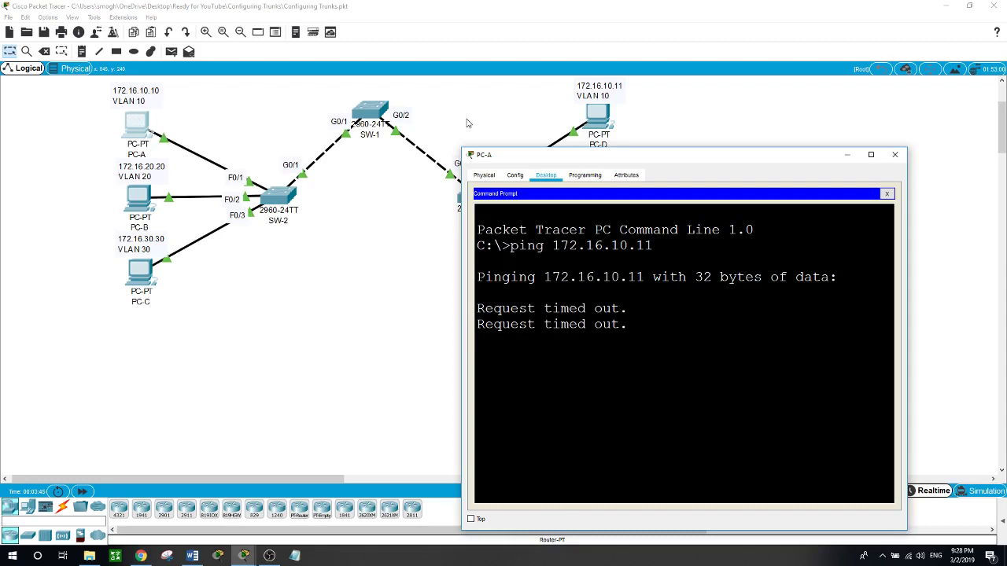
left_click(468, 123)
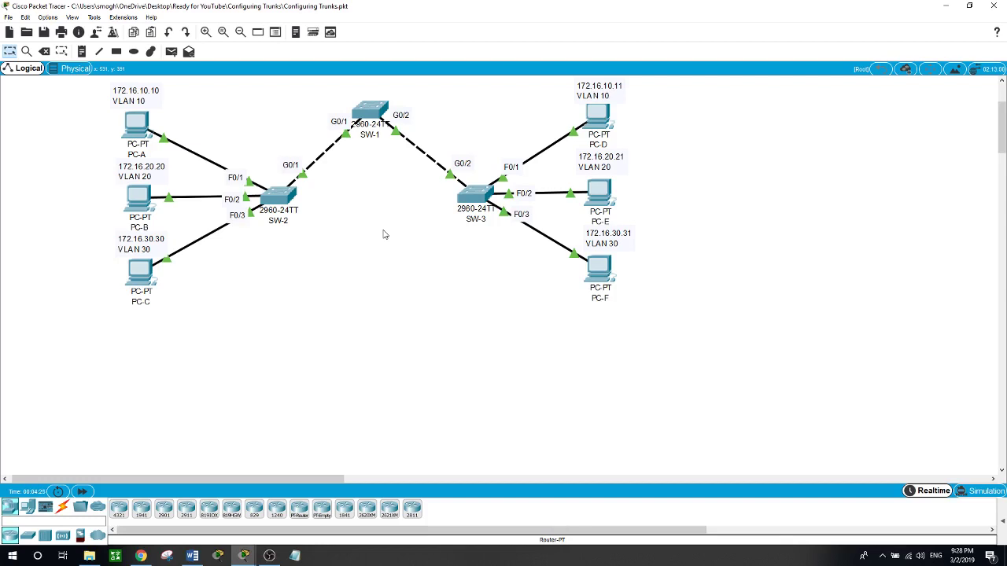
Open SW-1's command line and enter global configuration mode through privileged EXEC mode
left_click(376, 122)
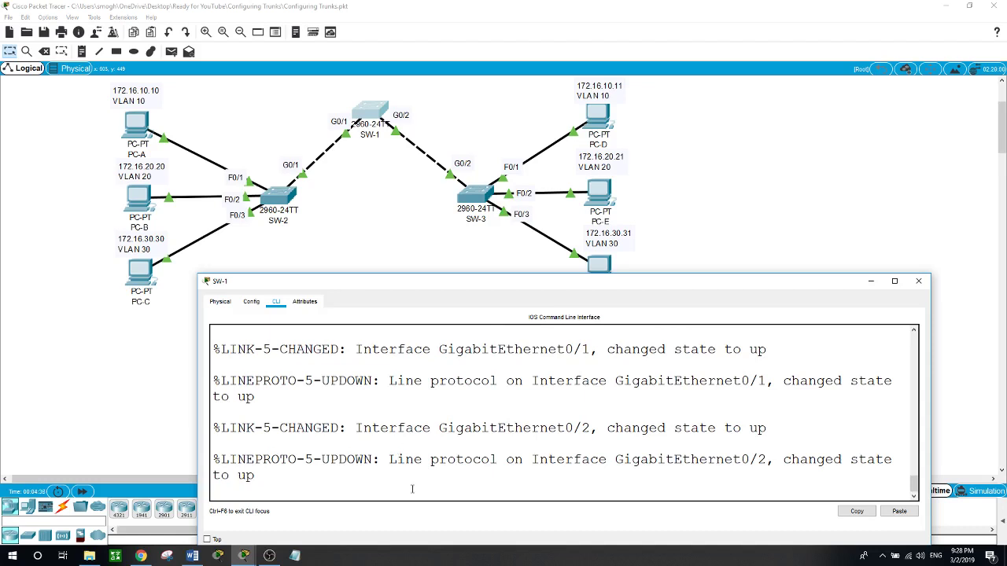
key("Return")
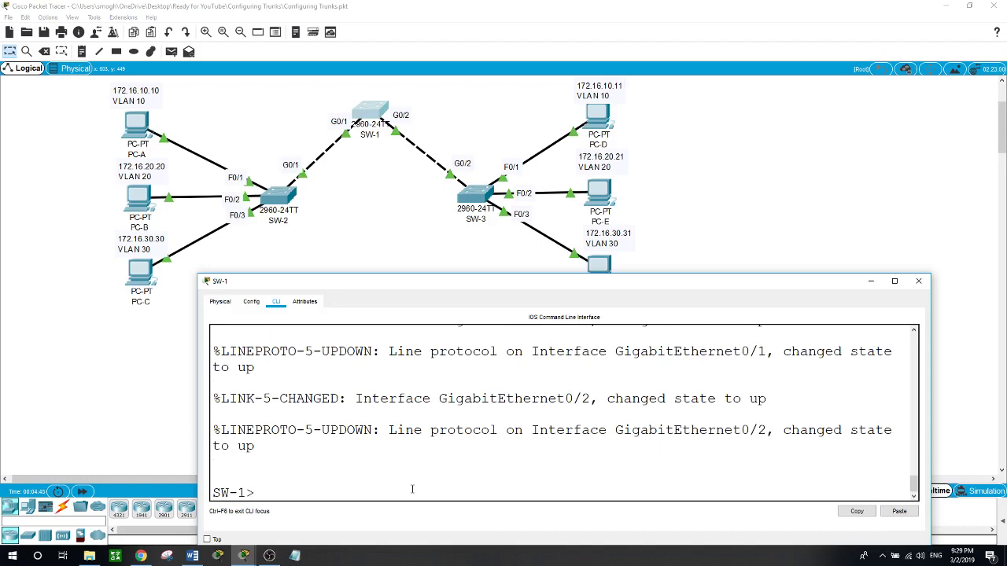
type("en")
key("Return")
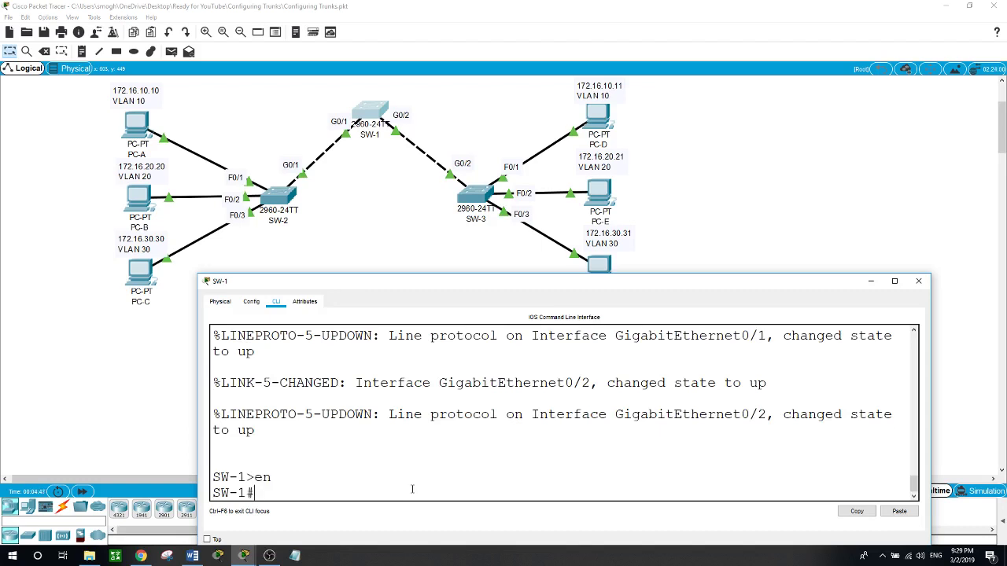
type("conf t")
key("Return")
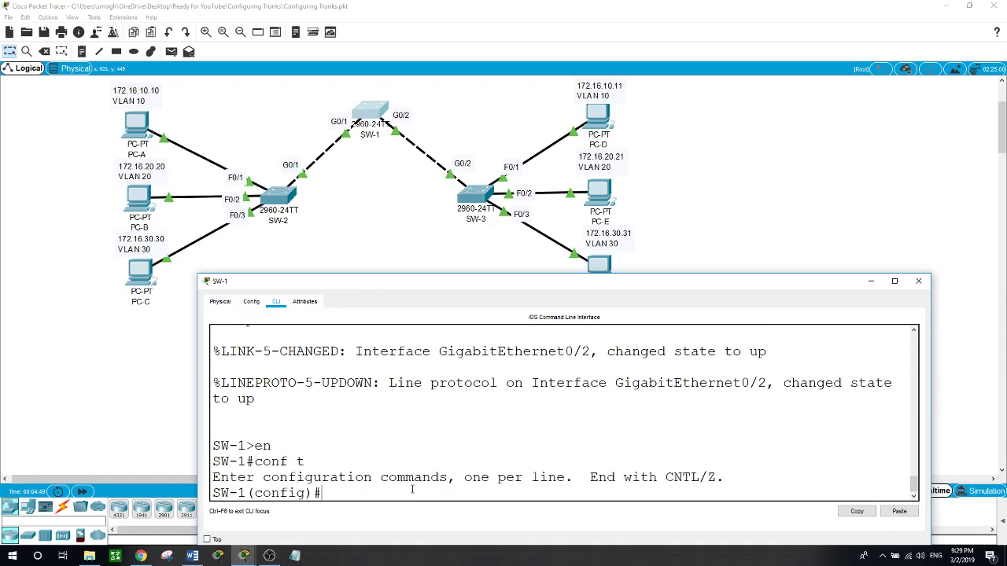
Configure SW-1's interface range g0/1-2 as trunk ports with switchport mode trunk
type("int range g0/1-2")
key("Return")
type("swi")
key("Tab")
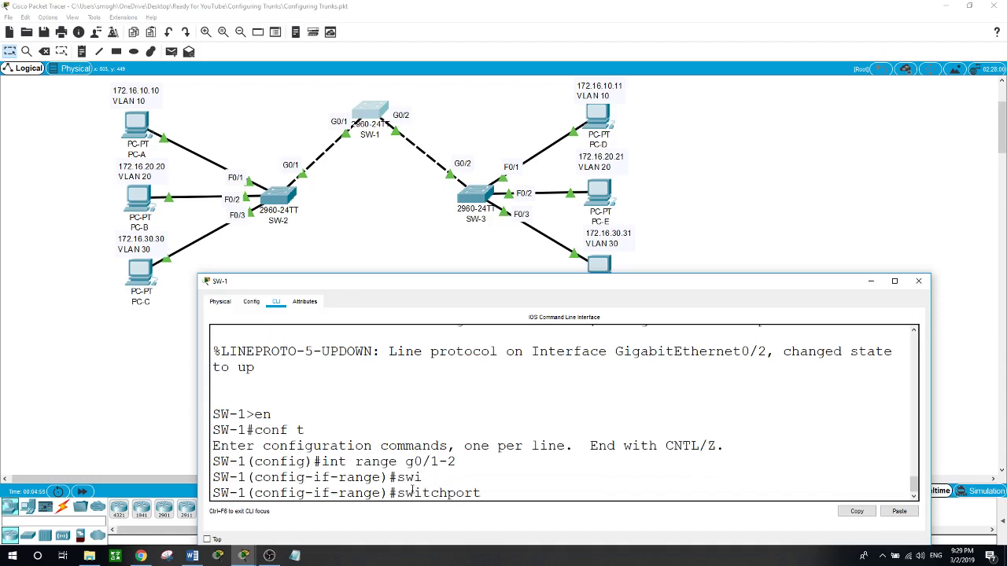
type("mo")
key("Tab")
type("t")
key("Tab")
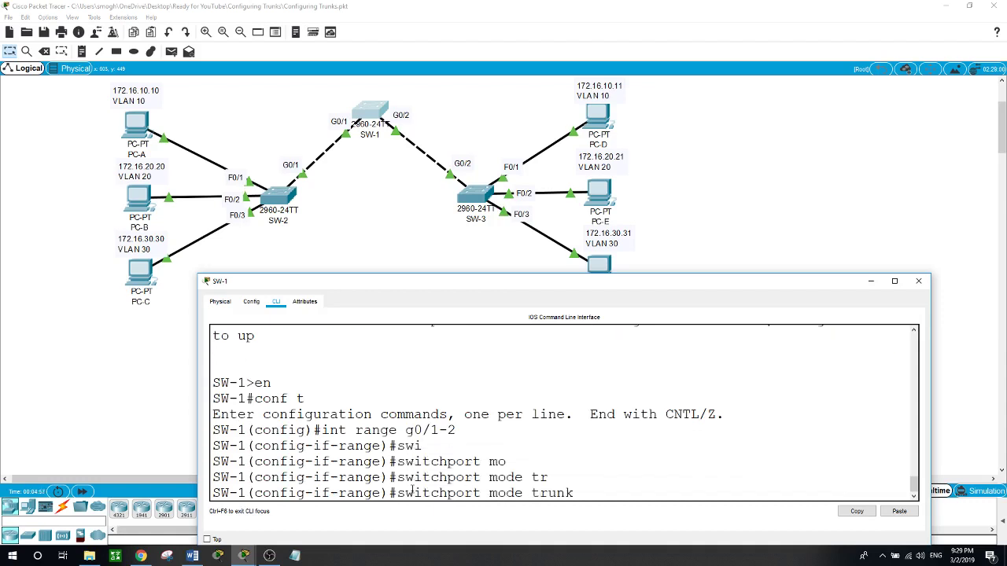
key("Return")
Set the native VLAN of SW-1's g0/1-2 trunks to 99
type("swi")
key("Tab")
type("tr")
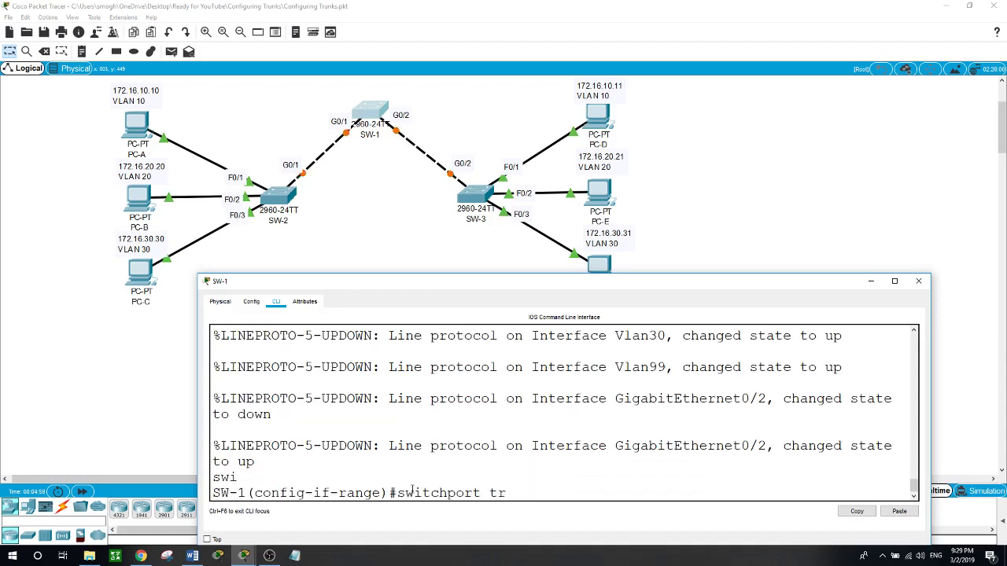
key("Tab")
type("n")
key("Tab")
type("vl")
key("Tab")
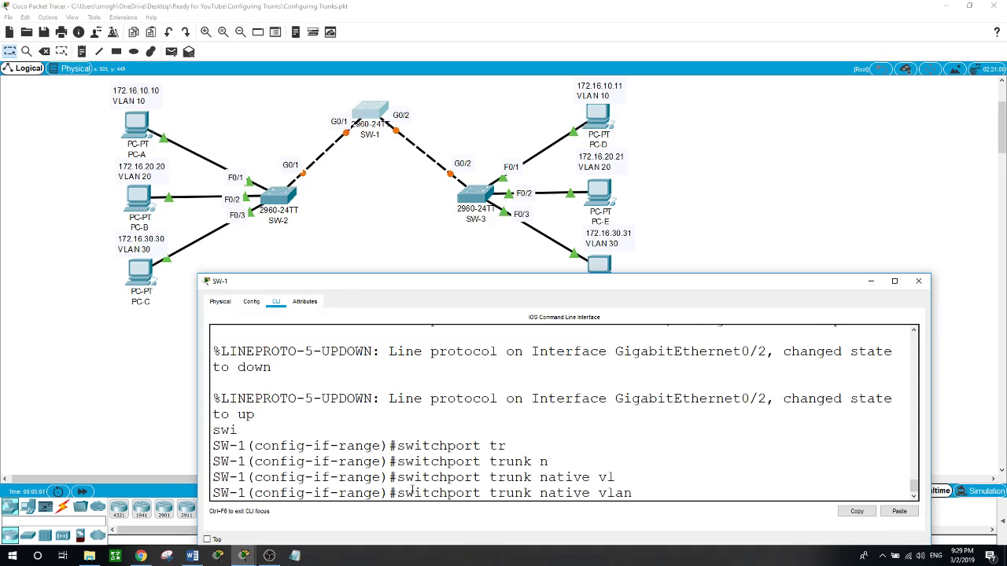
type("99")
key("Return")
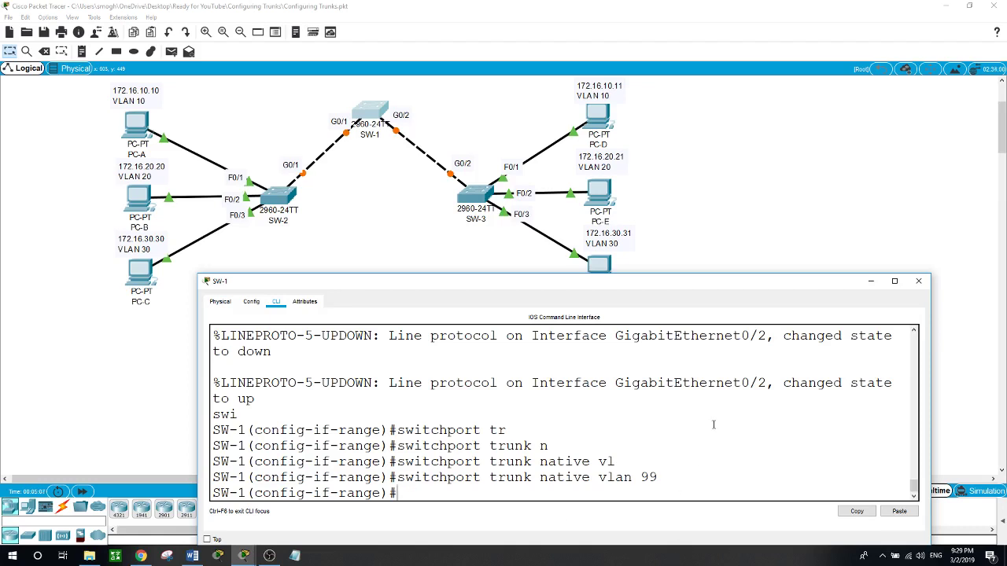
Review SW-1's console messages about interface states and the native VLANs on both trunk links, ending back at the topology
scroll(713, 425, "up", 3)
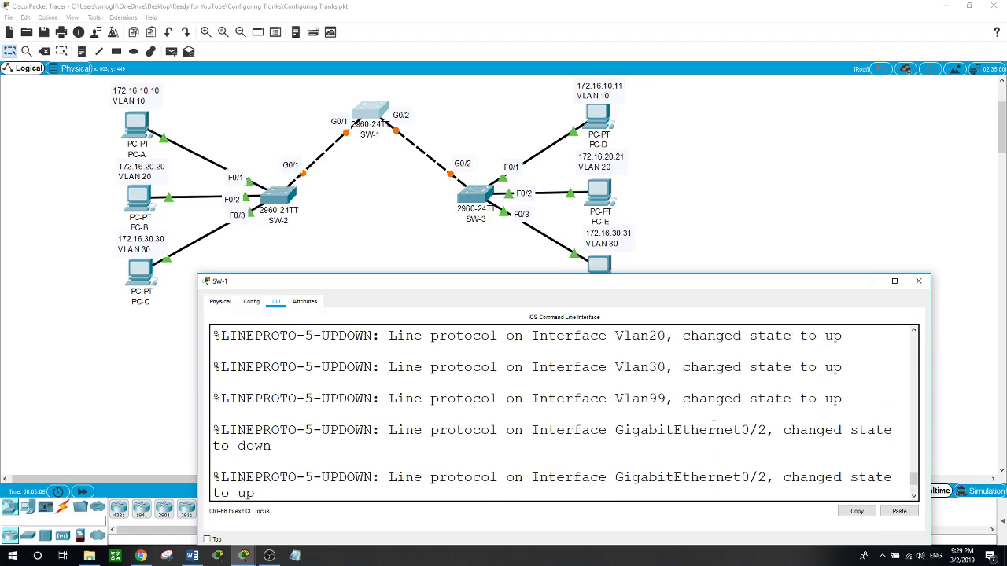
scroll(714, 425, "down", 3)
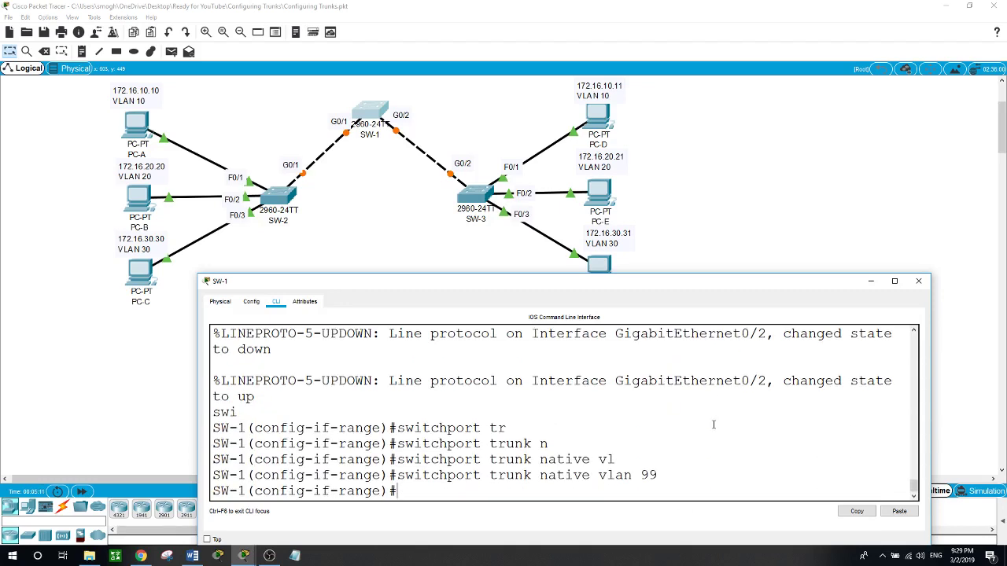
scroll(713, 425, "up", 3)
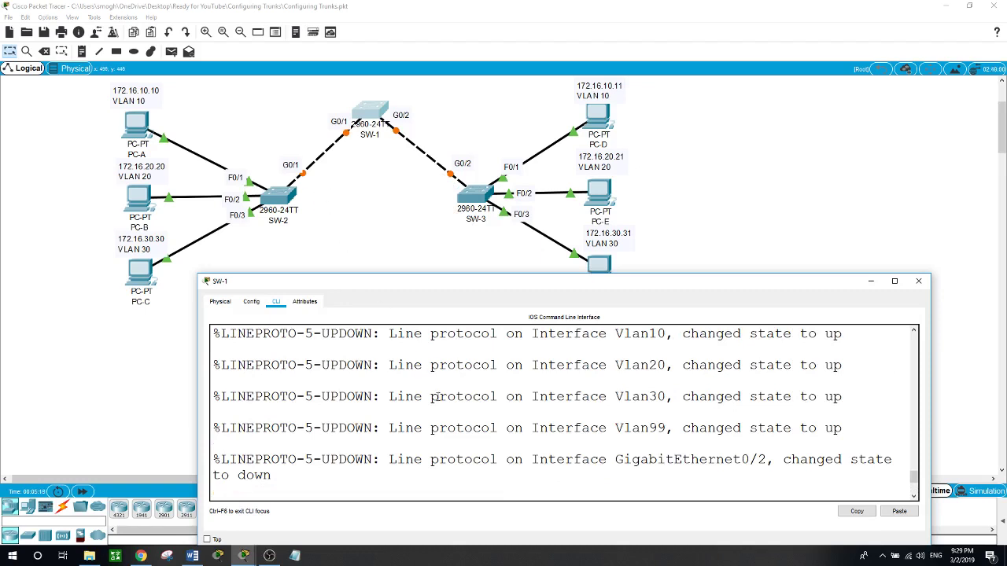
scroll(438, 396, "down", 3)
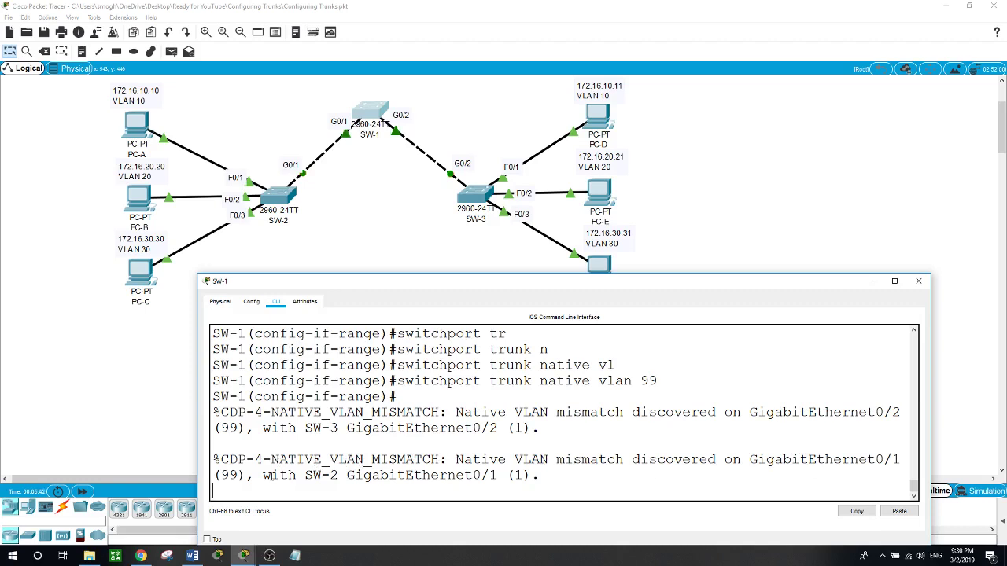
double_click(228, 475)
left_click_drag(473, 476, 498, 476)
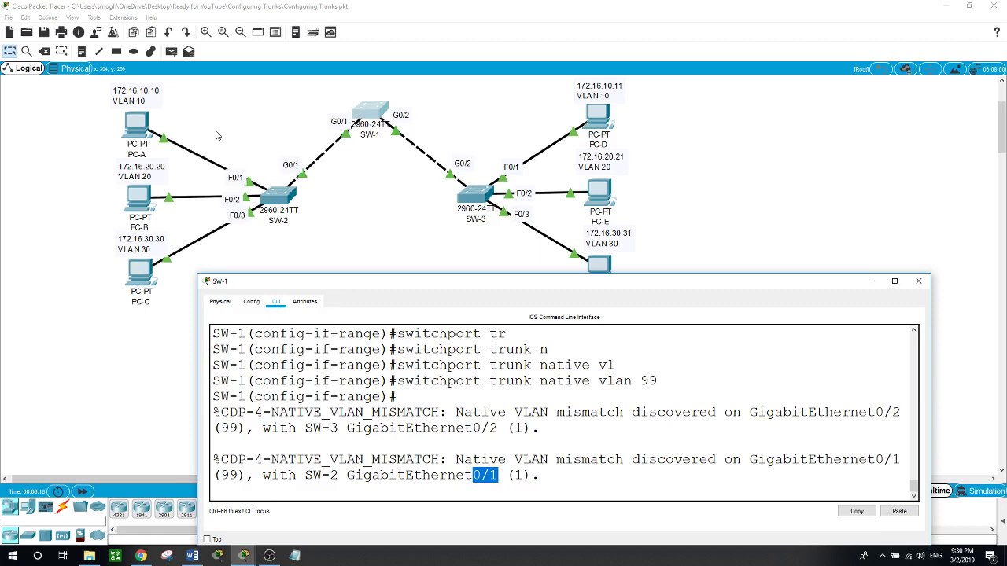
left_click(295, 134)
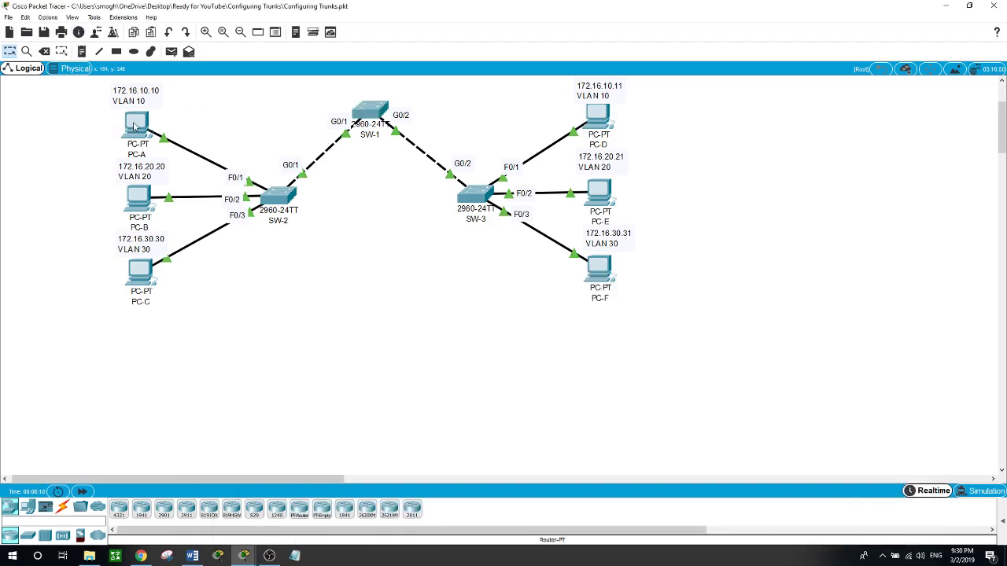
Repeat the ping to PC-D at 172.16.10.11 from PC-A's command prompt
left_click(133, 126)
left_click_drag(602, 151, 564, 184)
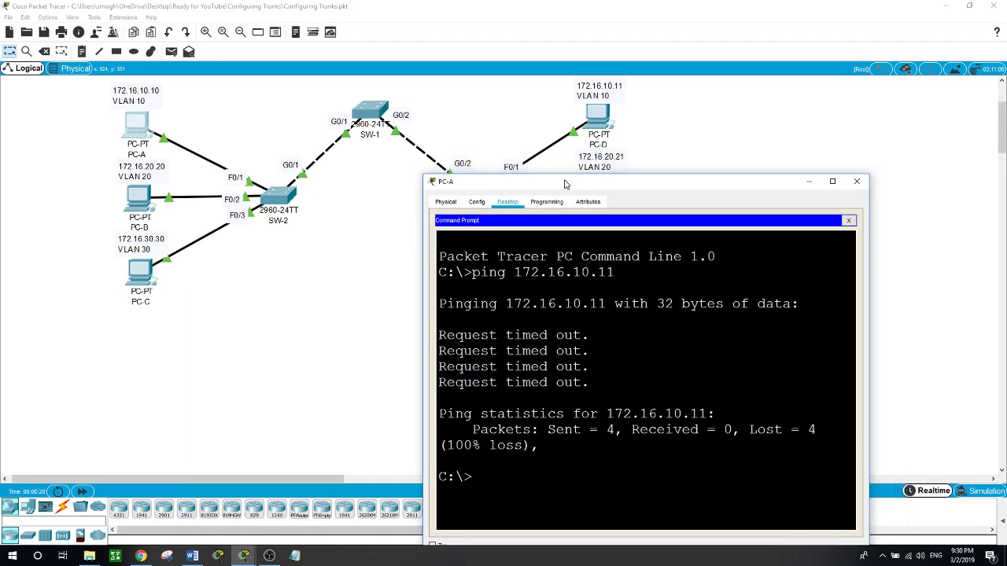
key("Up")
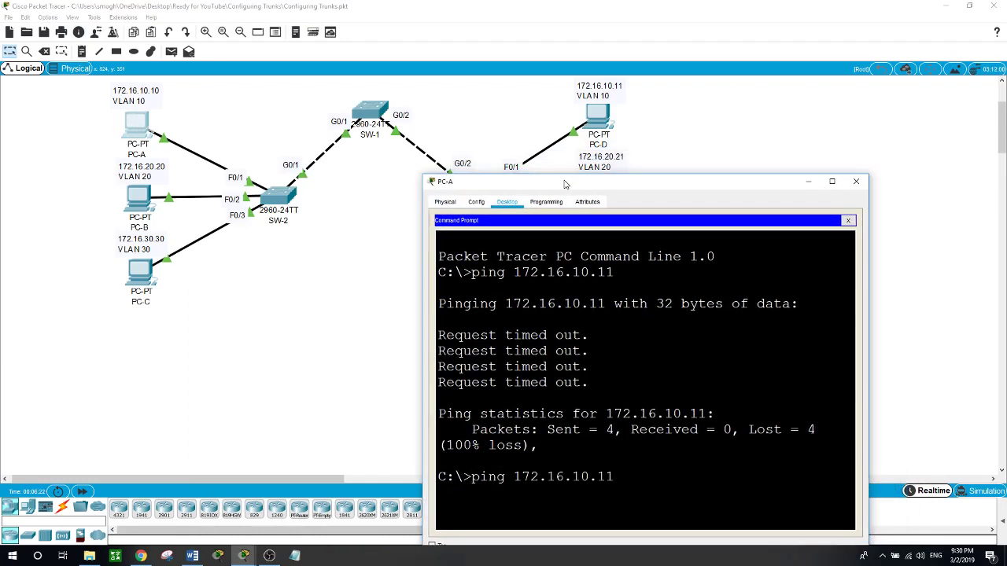
key("Return")
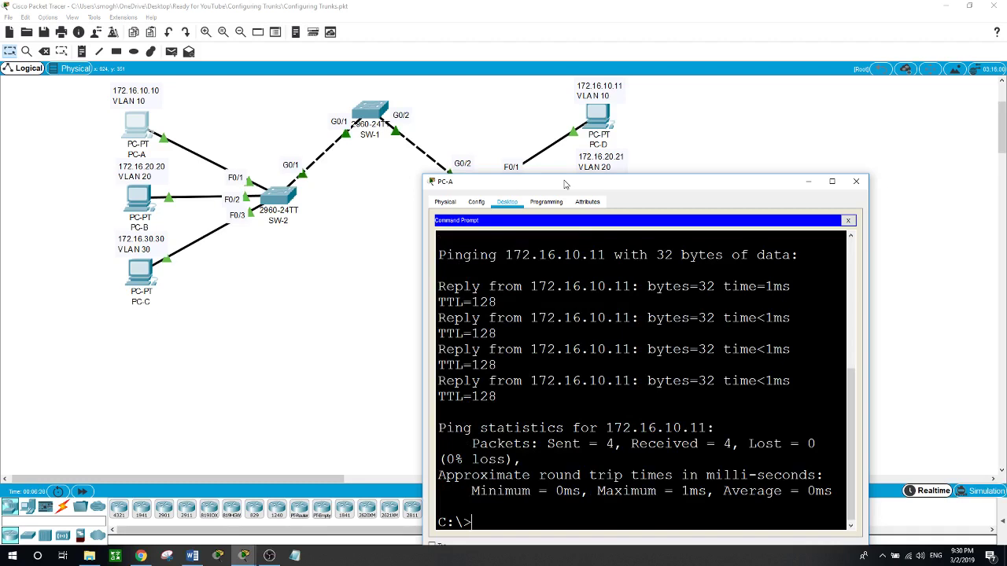
left_click(376, 303)
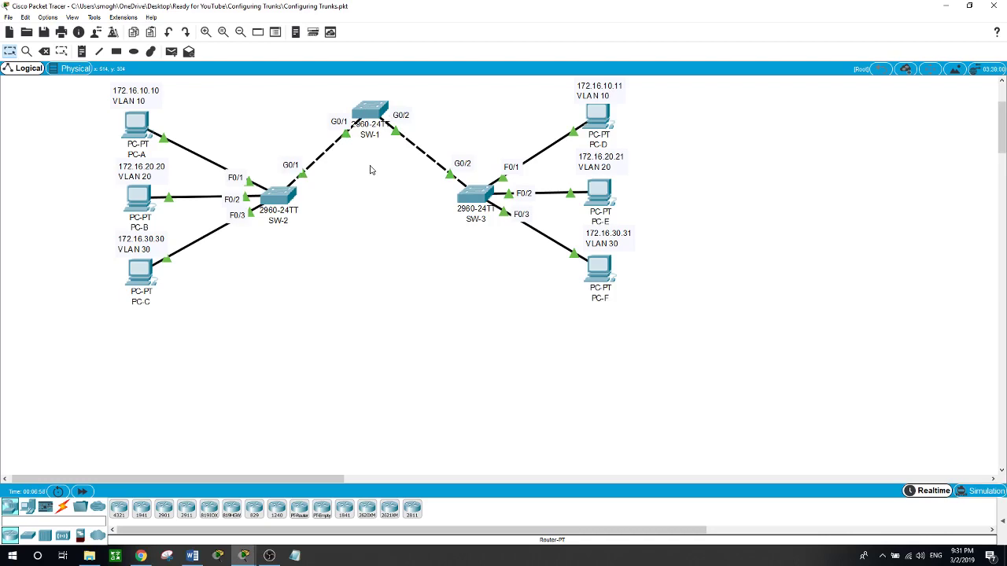
Open SW-2's command line and list its trunk interfaces with show int trunk
left_click(291, 197)
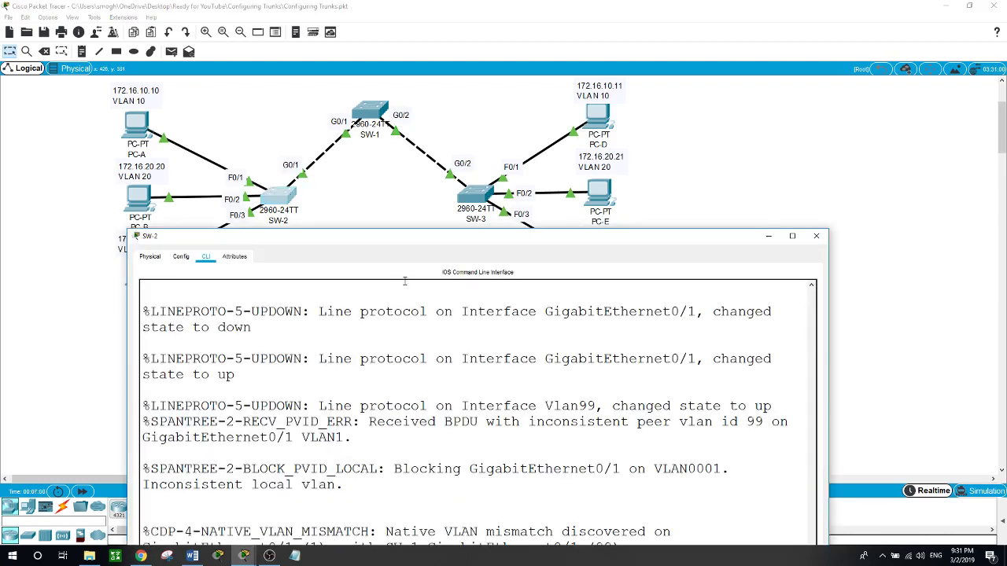
left_click_drag(417, 236, 439, 214)
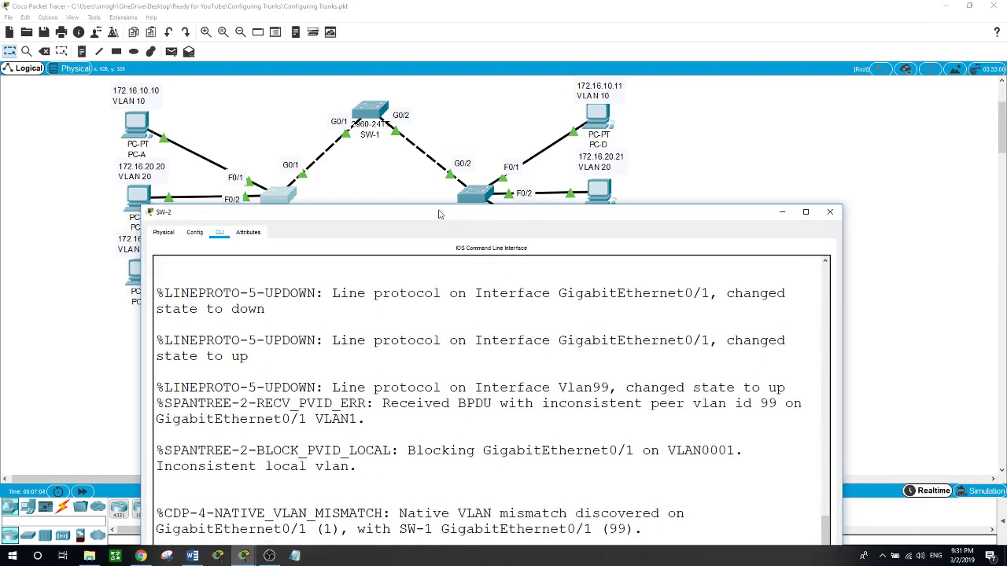
left_click_drag(438, 206, 431, 236)
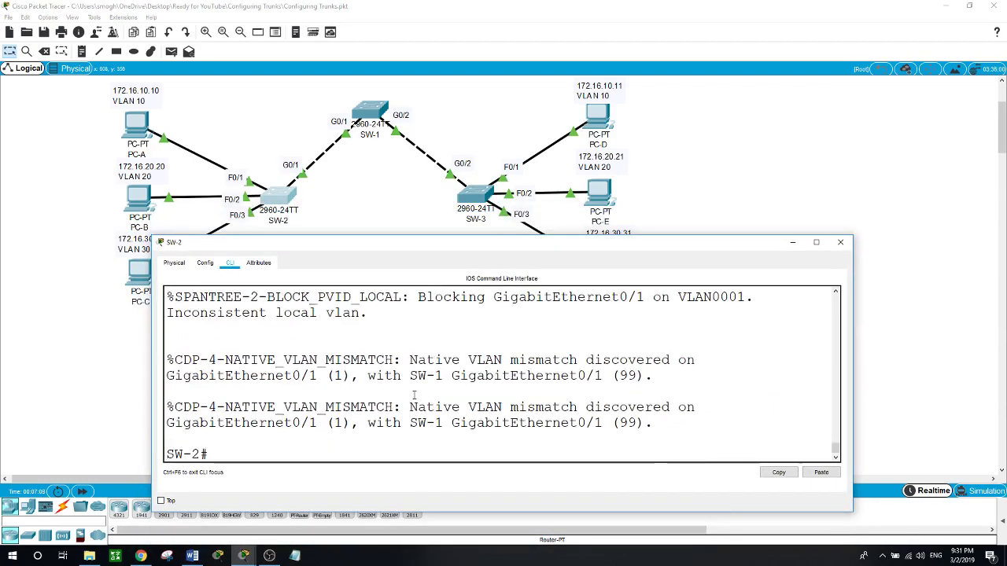
type("show int")
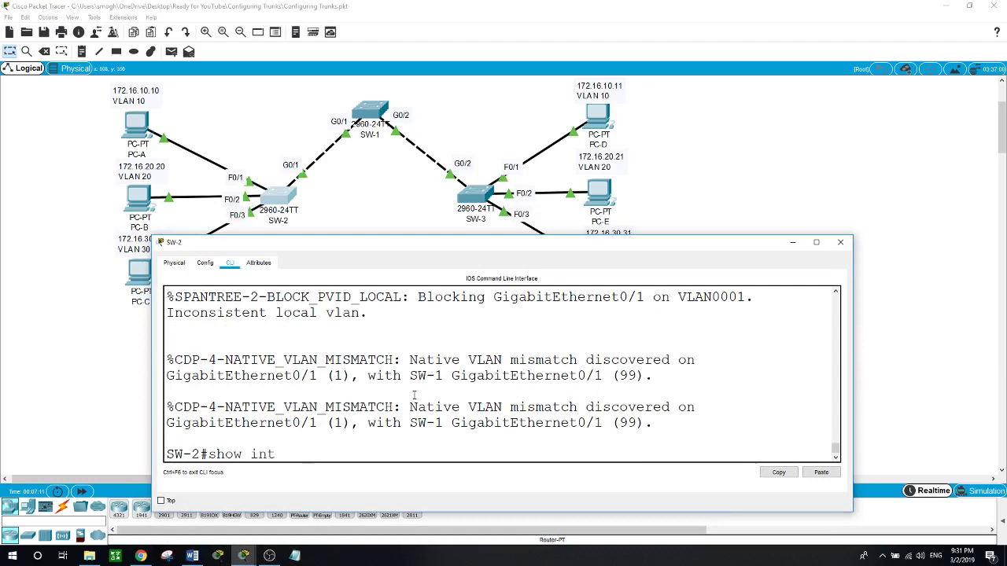
type(" trunk")
key("Return")
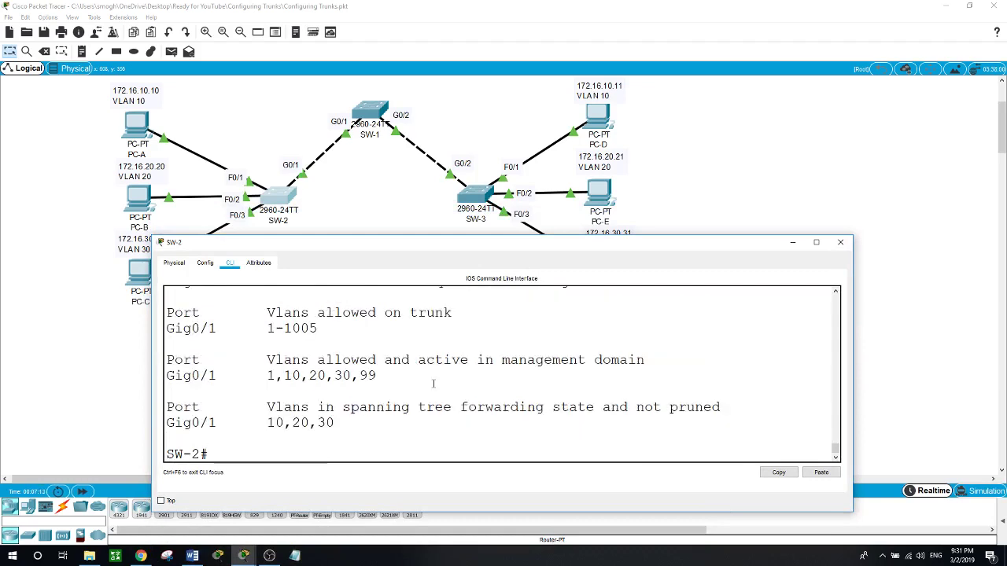
Examine the mode, encapsulation, status and native VLAN of Gig0/1 in SW-2's trunk output
scroll(460, 394, "up", 2)
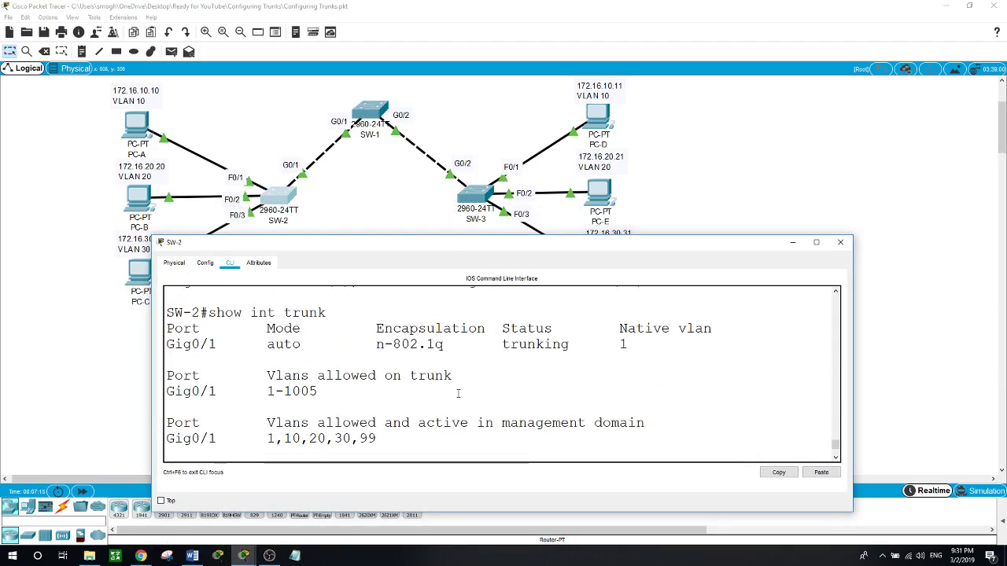
left_click_drag(184, 330, 202, 347)
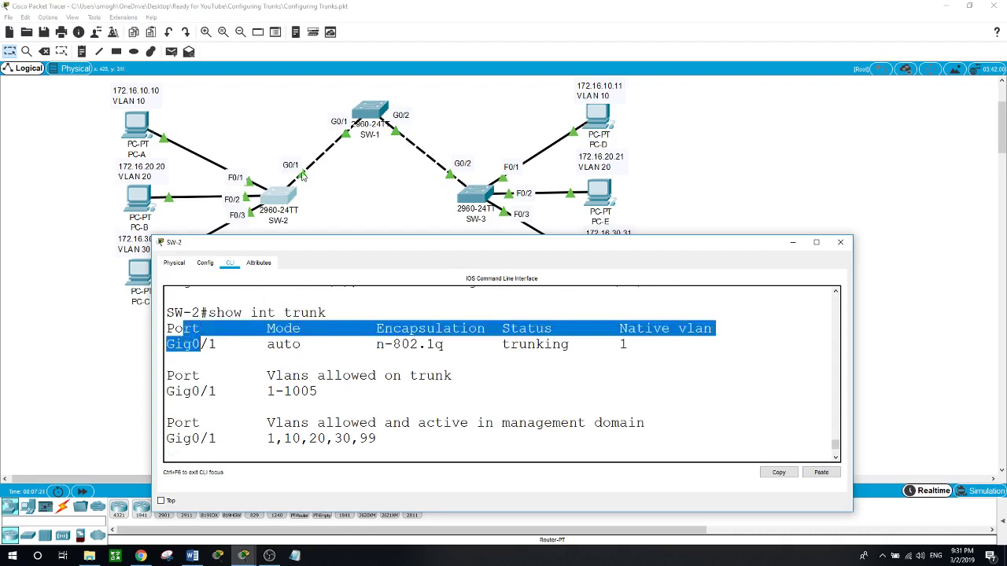
left_click_drag(258, 344, 300, 345)
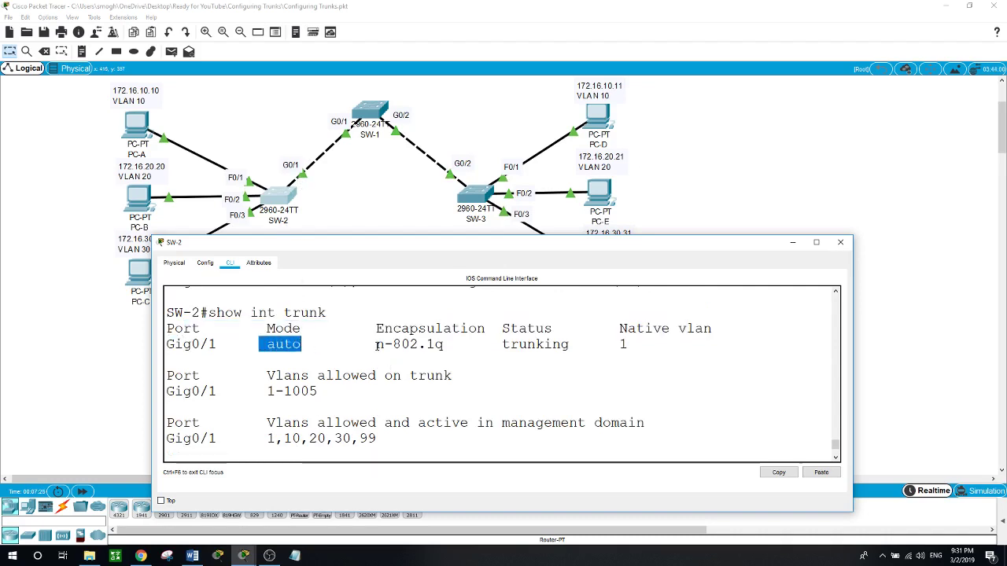
left_click_drag(377, 344, 631, 345)
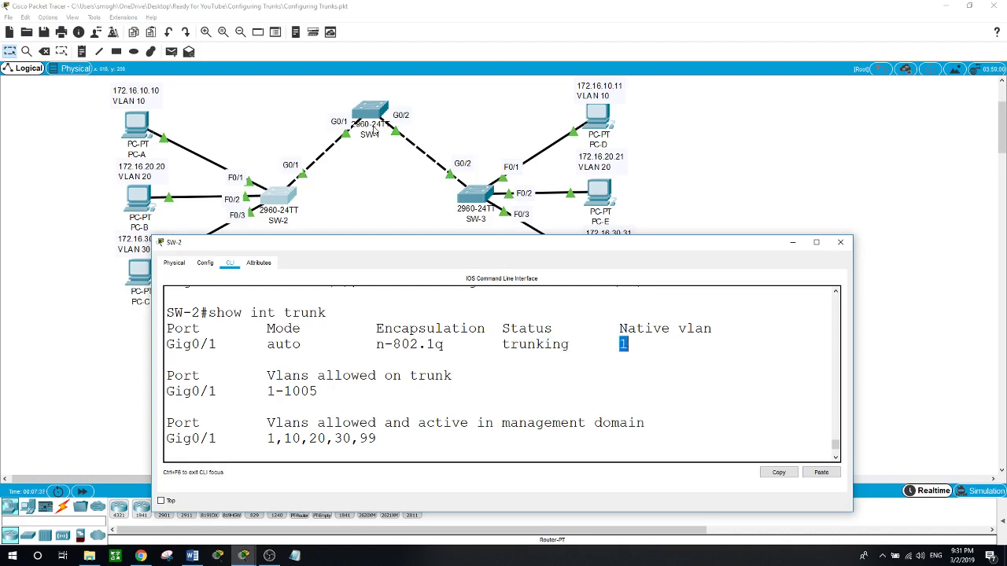
left_click(375, 185)
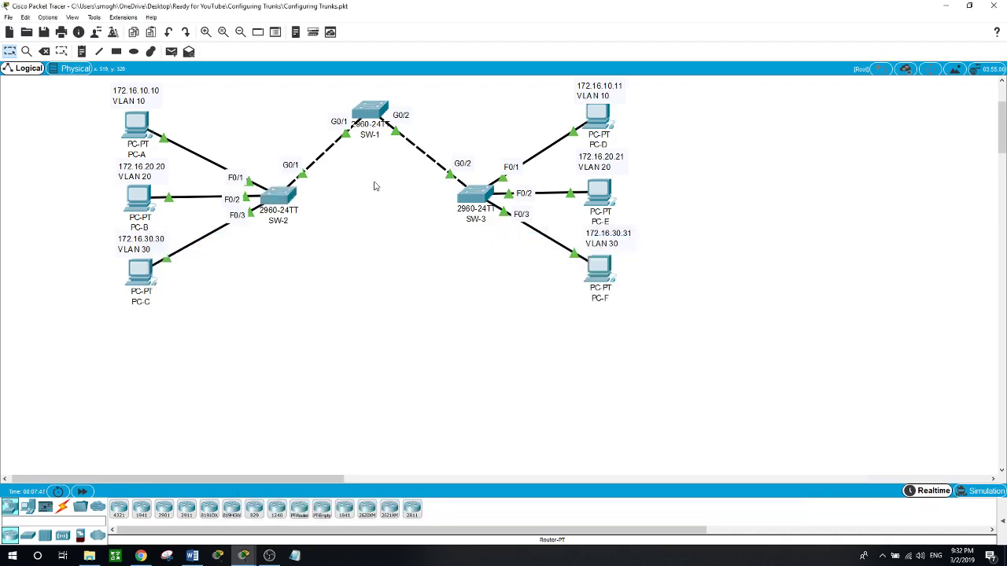
Open PC-B's command prompt and ping PC-E at 172.16.20.21
left_click(145, 208)
left_click_drag(542, 91, 870, 79)
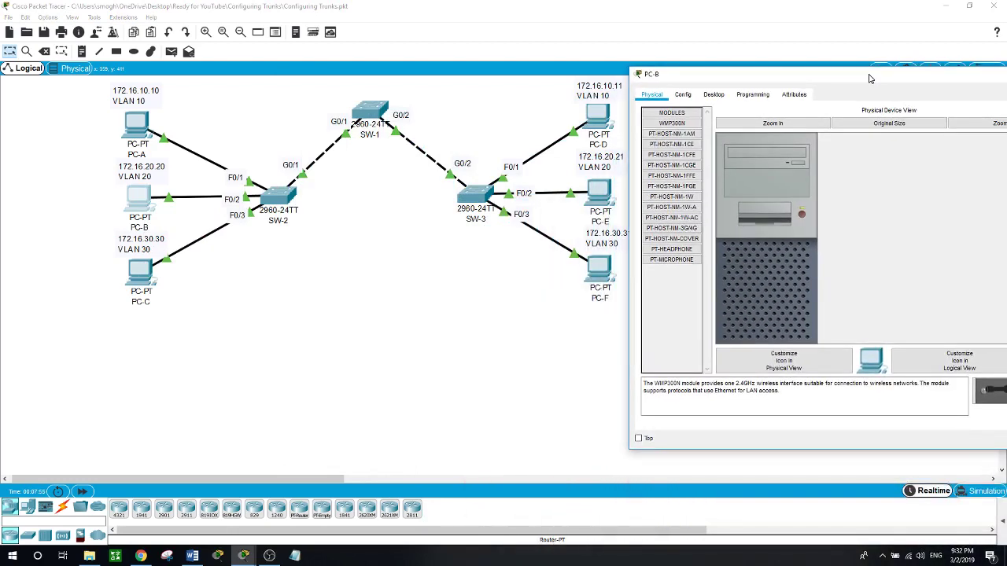
left_click(714, 95)
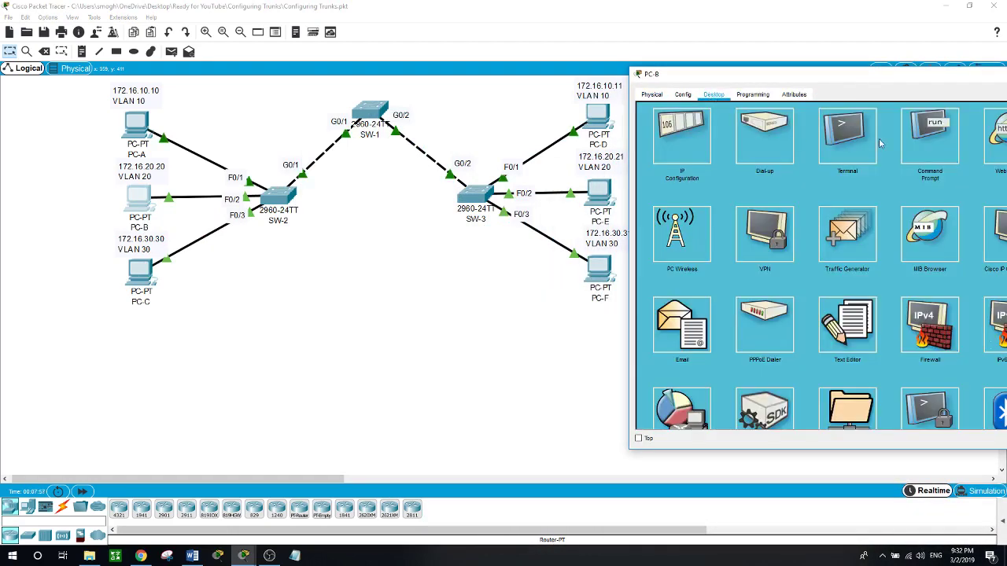
left_click(929, 135)
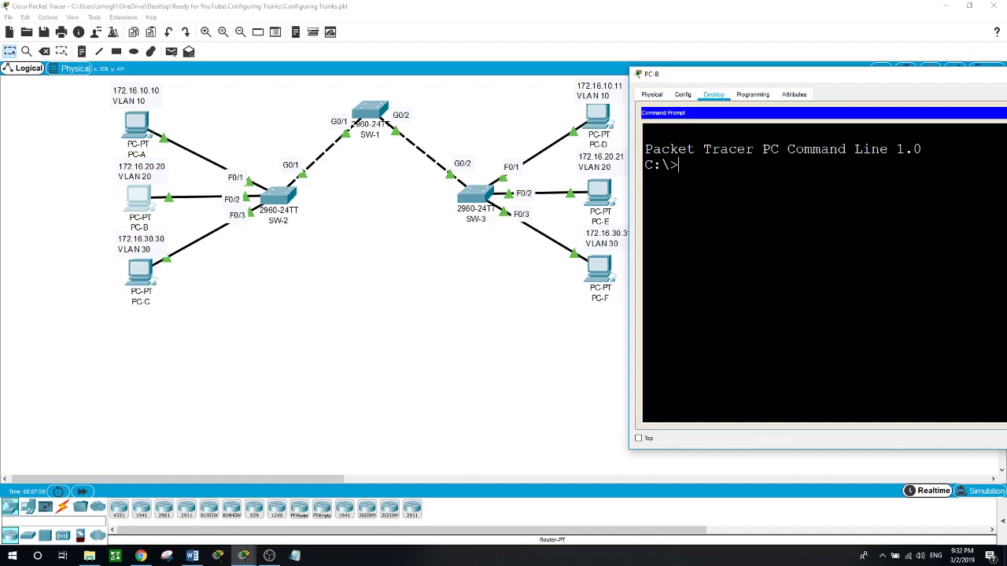
type("ping 172.16")
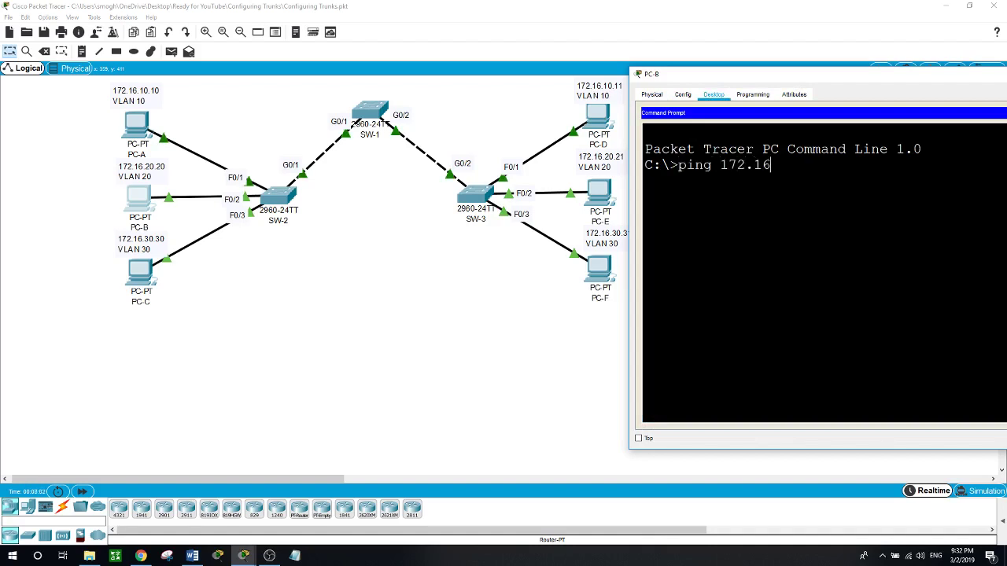
type(".20.21")
key("Return")
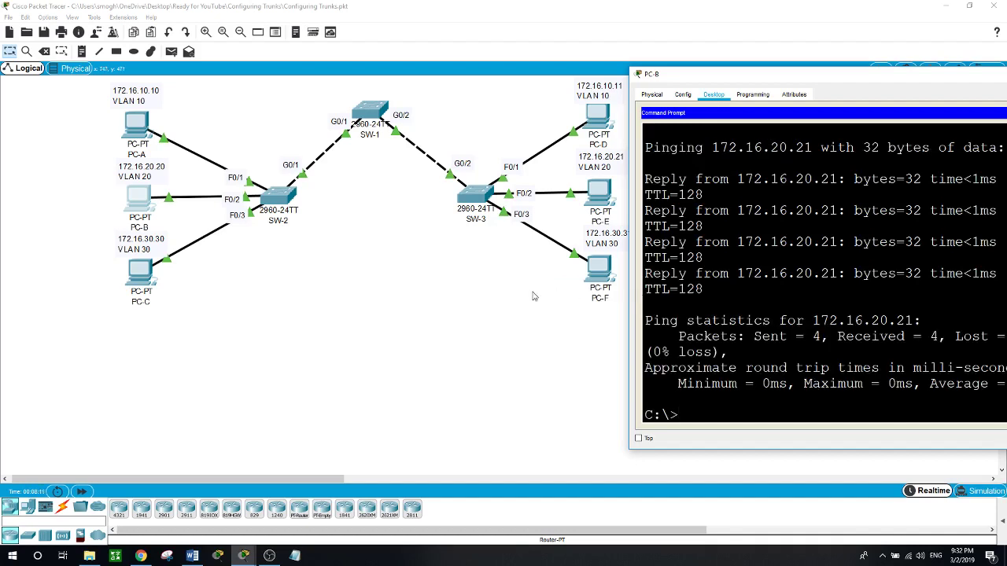
left_click(503, 307)
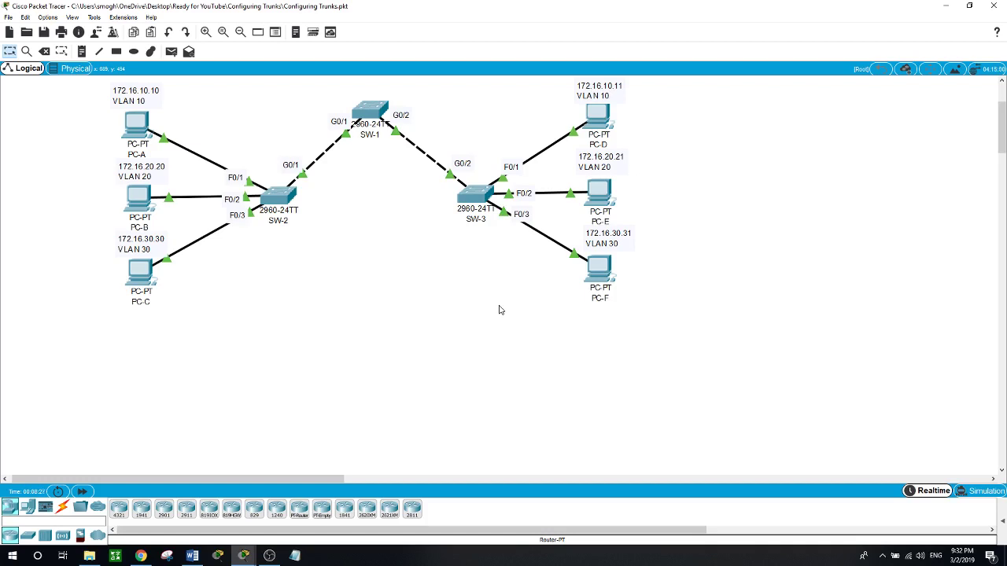
Return to SW-2's command line and enter interface configuration mode for g0/1
left_click(287, 199)
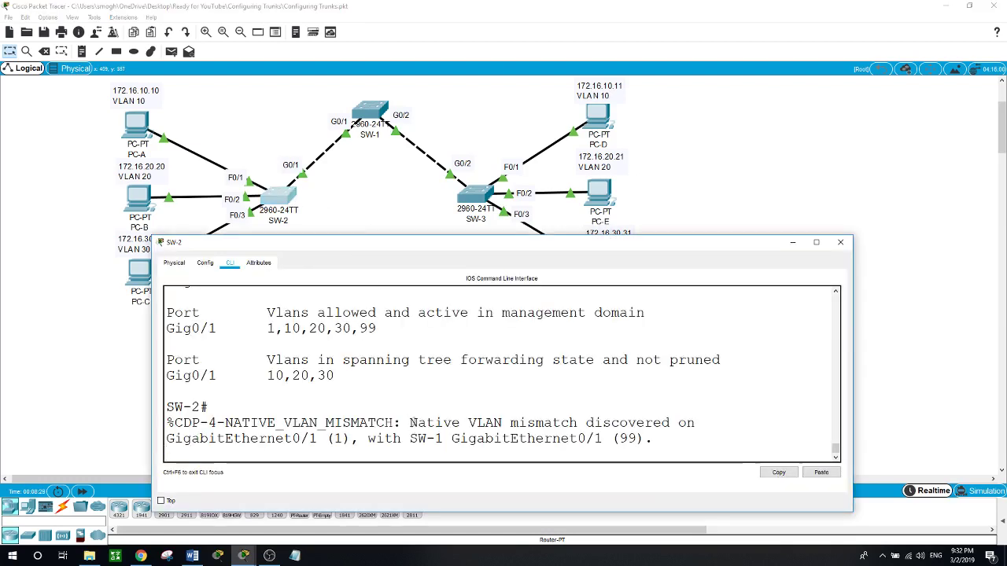
key("Return")
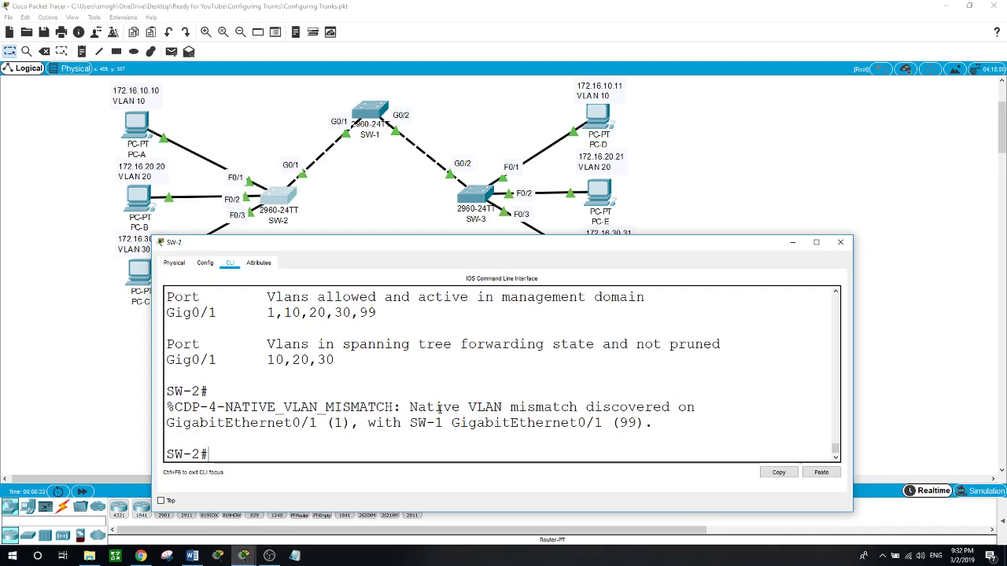
type("conf t")
key("Return")
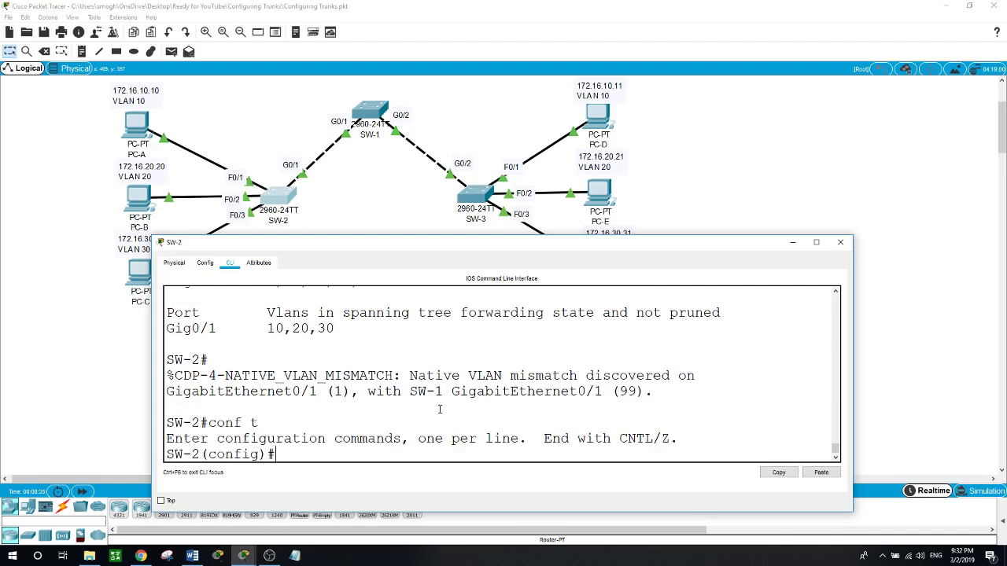
type("int g0/1")
key("Return")
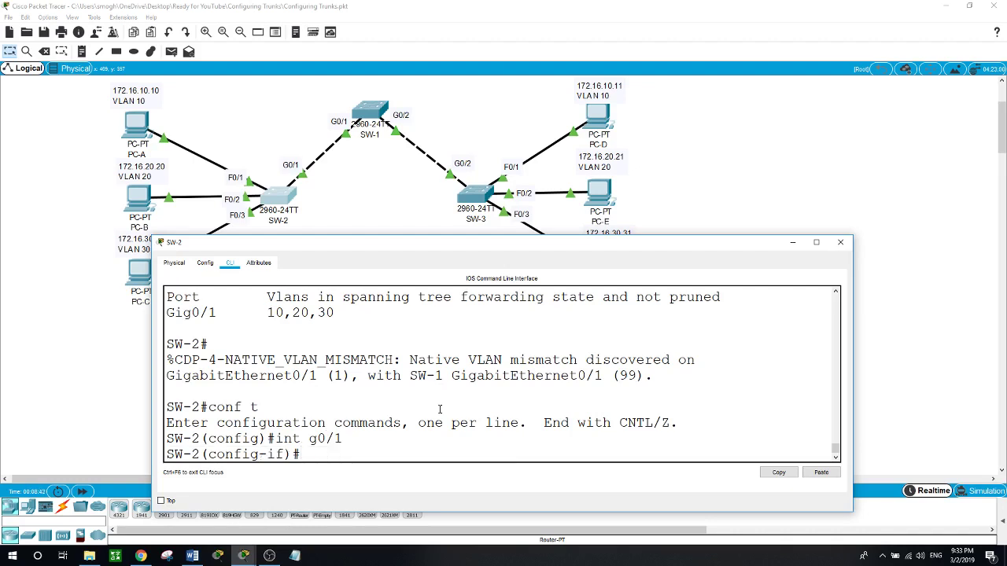
Configure SW-2's g0/1 as a trunk port with switchport mode trunk
type("swi")
key("Tab")
type("mo")
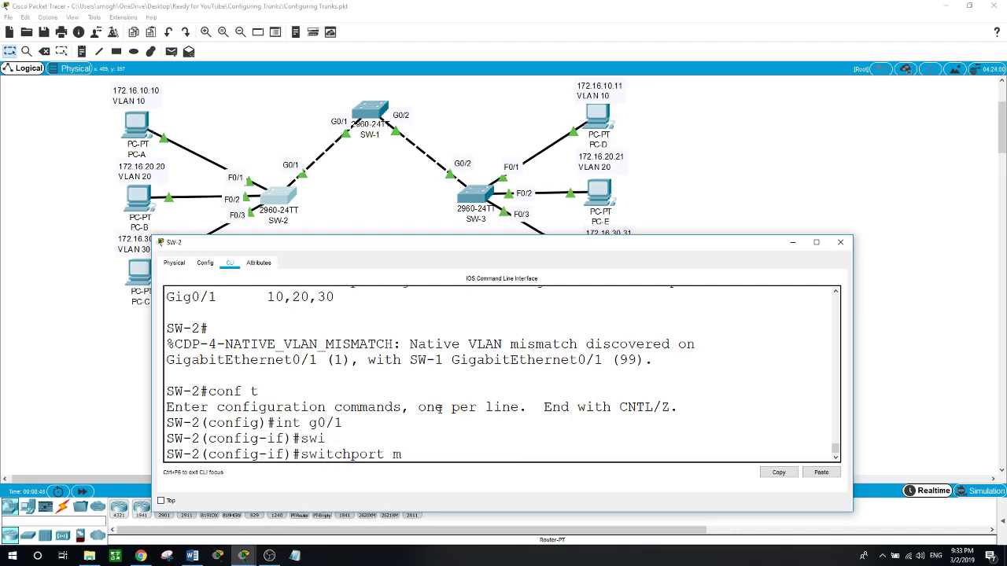
key("Tab")
type("tr")
key("Tab")
key("Return")
Set the native VLAN of SW-2's g0/1 trunk to 99
type("swi")
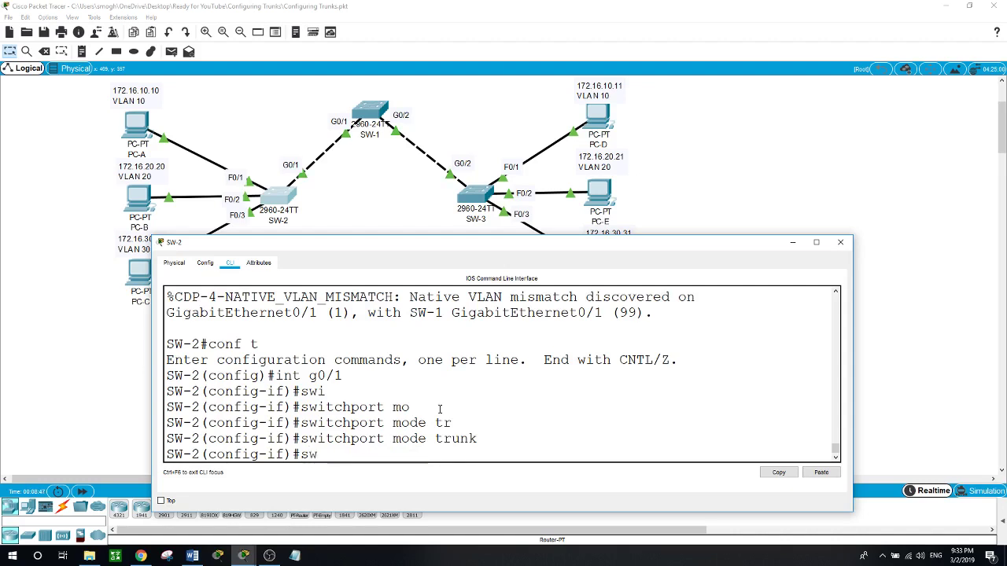
key("Tab")
type("tr")
key("Tab")
type("n")
key("Tab")
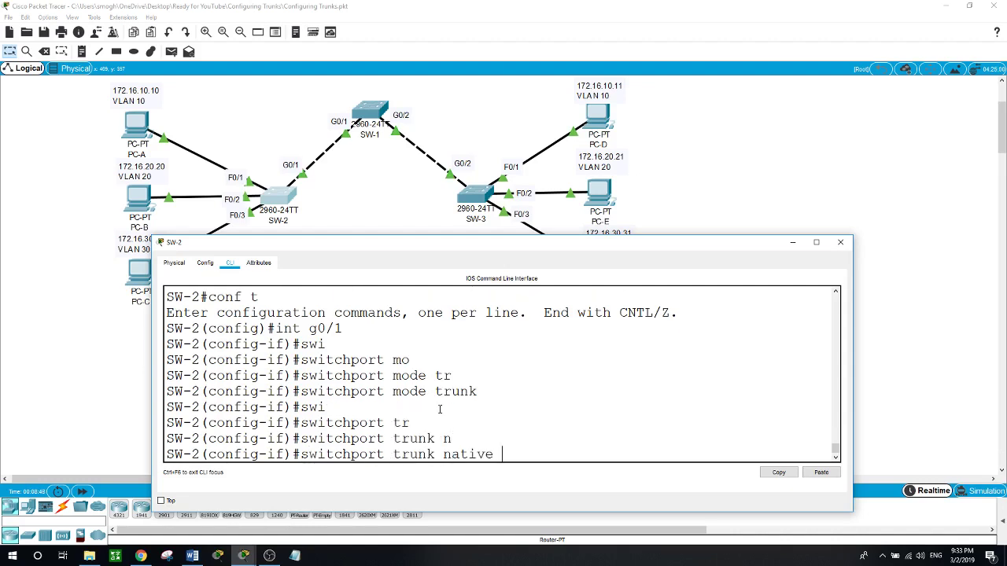
type("vl")
key("Tab")
type("99")
key("Return")
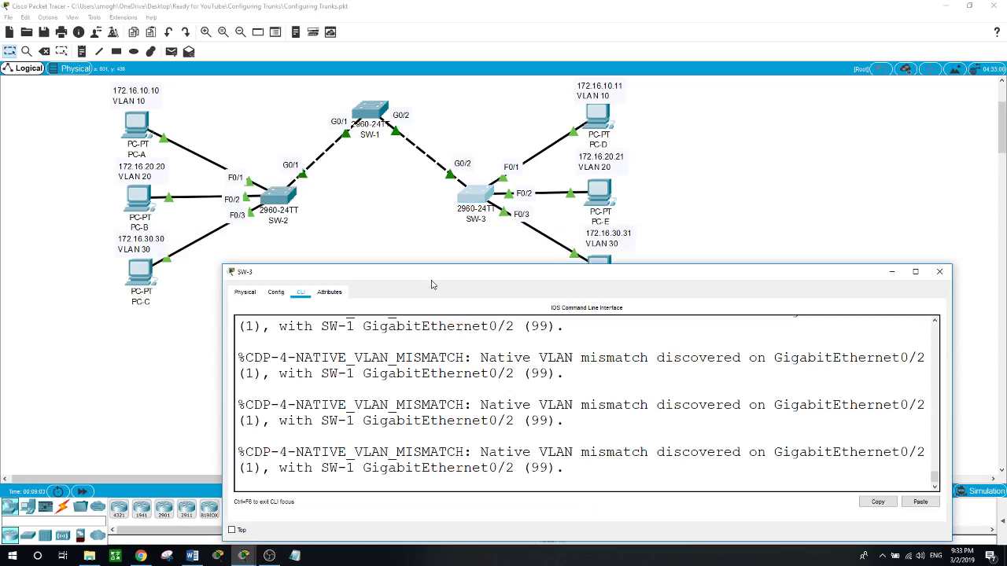
On SW-3's command line, enter privileged EXEC and global configuration modes, and select interface g0/2 for configuration
left_click_drag(431, 285, 341, 271)
key("Return")
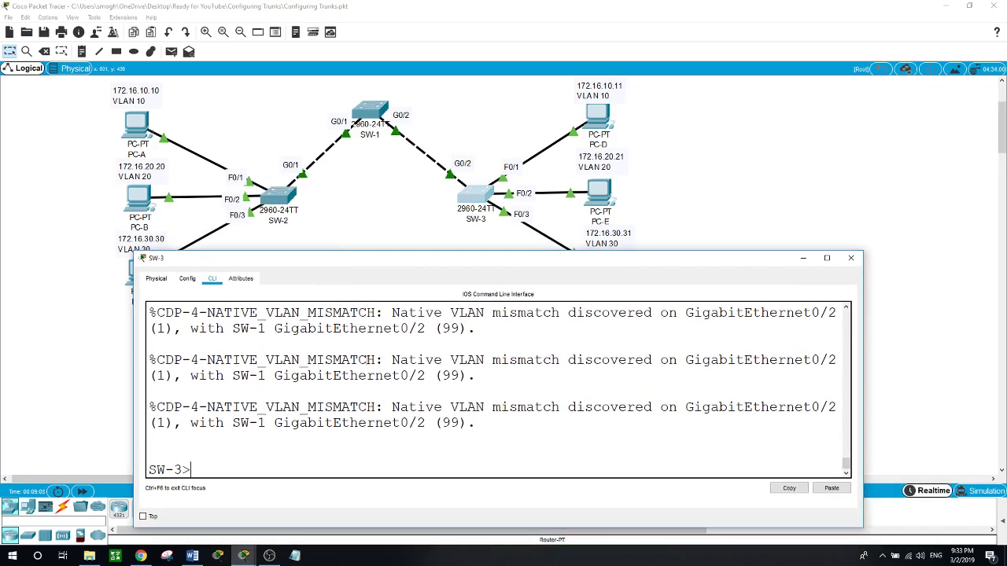
type("en")
key("Return")
type("conf ")
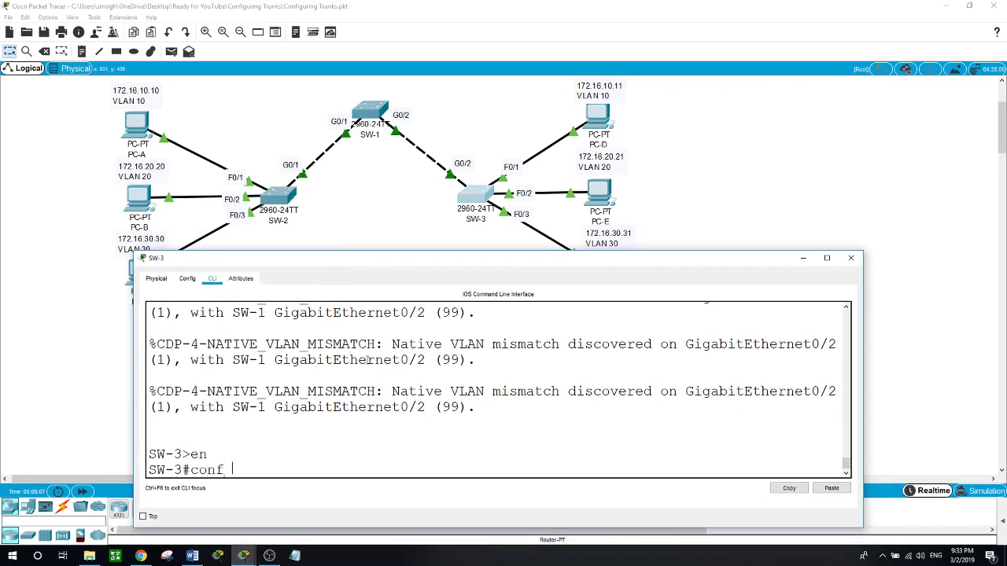
type("t")
key("Return")
type("int ")
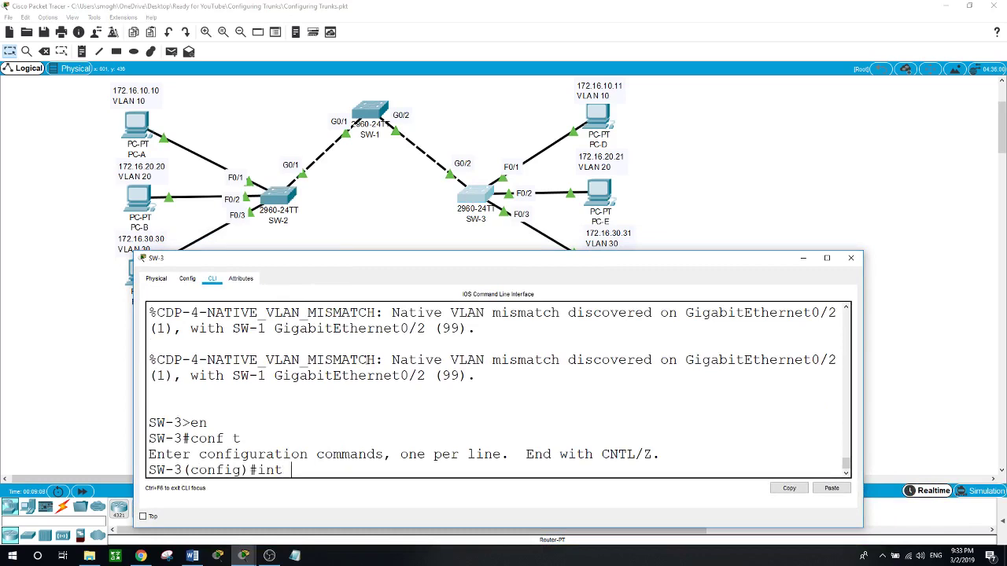
type("g0/2")
key("Return")
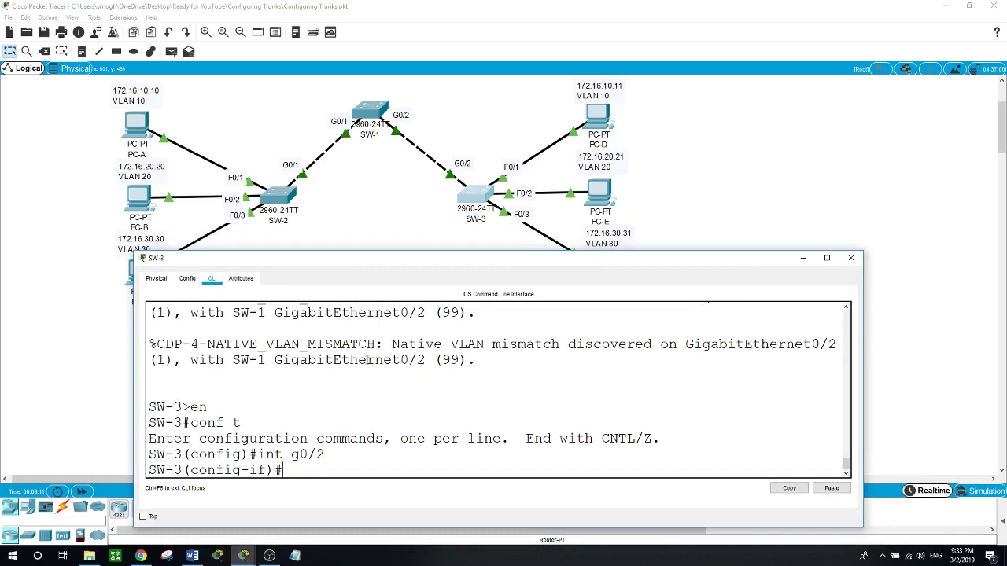
Configure SW-3's g0/2 as a trunk port with switchport mode trunk
type("swi")
key("Tab")
type("mo")
key("Tab")
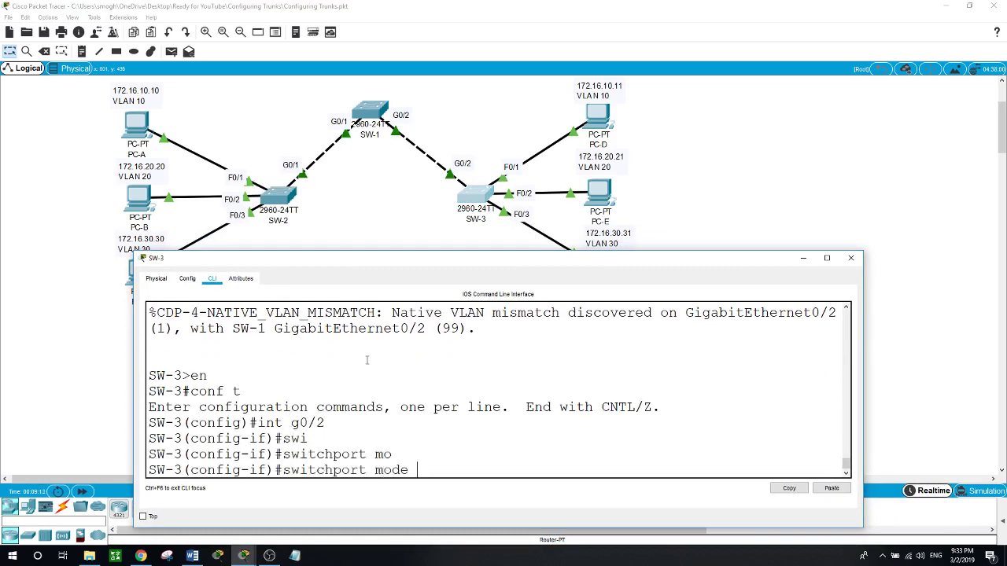
type("t")
key("Tab")
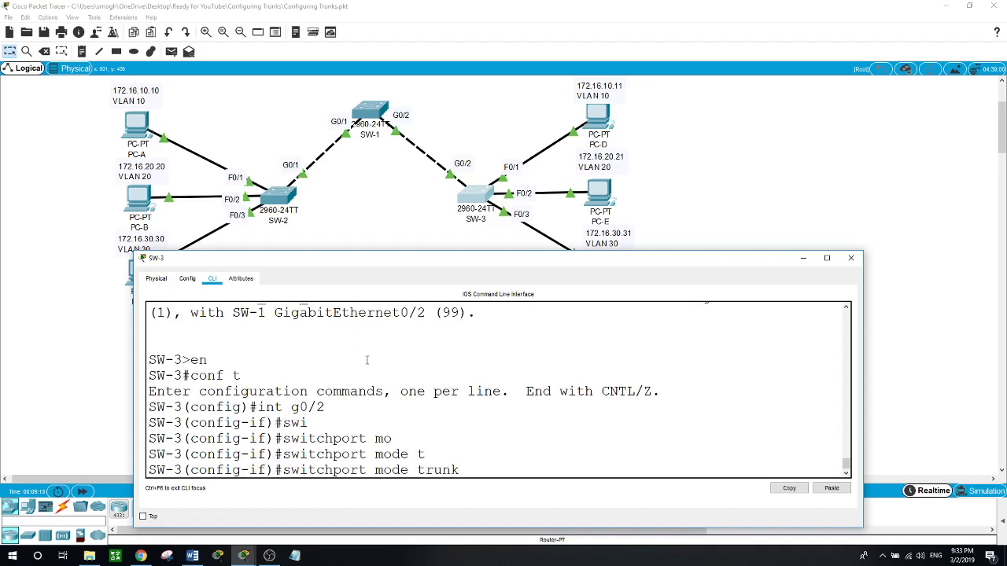
key("Return")
Set the native VLAN of SW-3's g0/2 trunk to 99
type("swi")
key("Tab")
type("t")
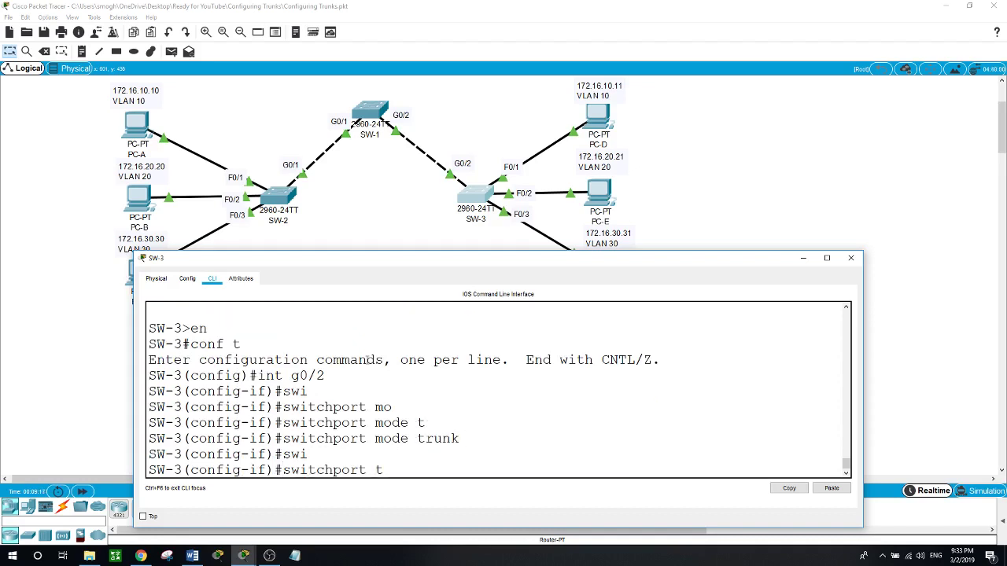
key("Tab")
type("n")
key("Tab")
type("vl")
key("Tab")
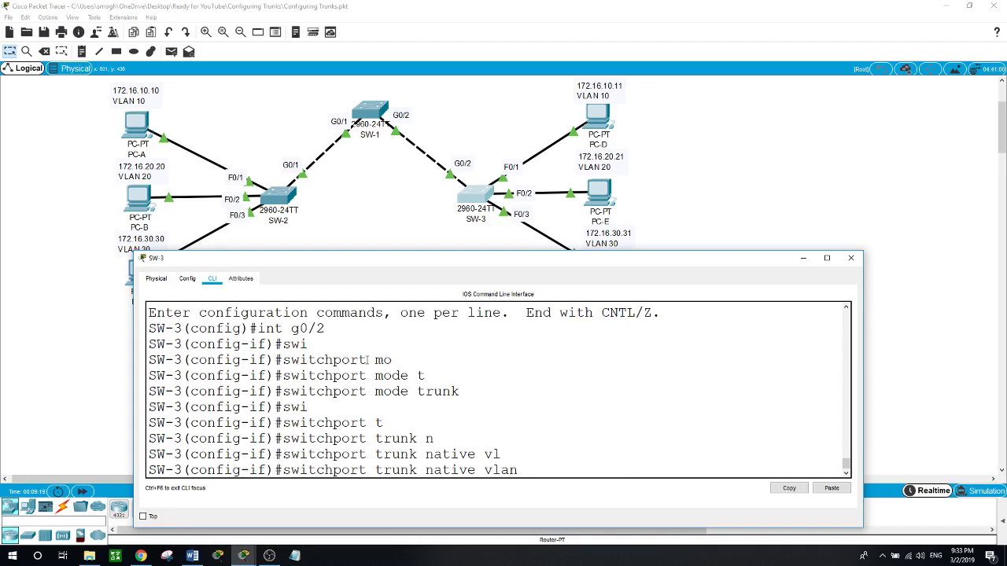
type("99")
key("Return")
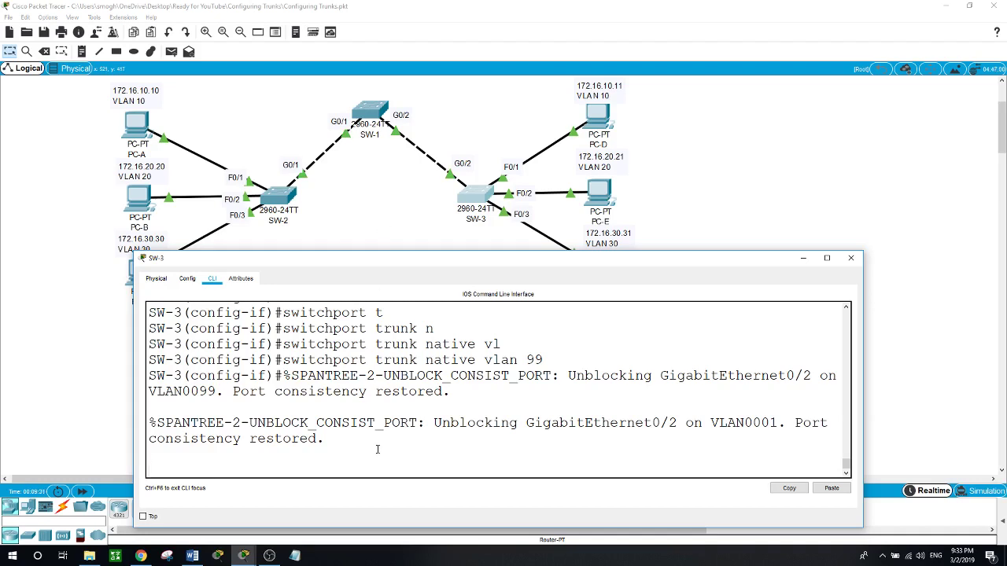
Leave interface configuration on SW-3 and return to privileged EXEC mode with the end command
key("Return")
type("en")
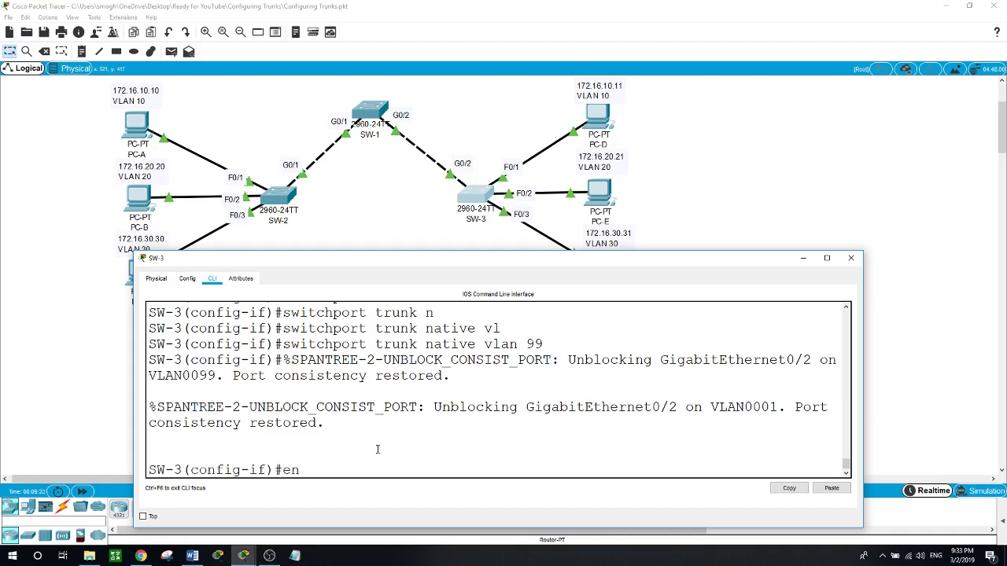
key("Return")
type("end")
key("Return")
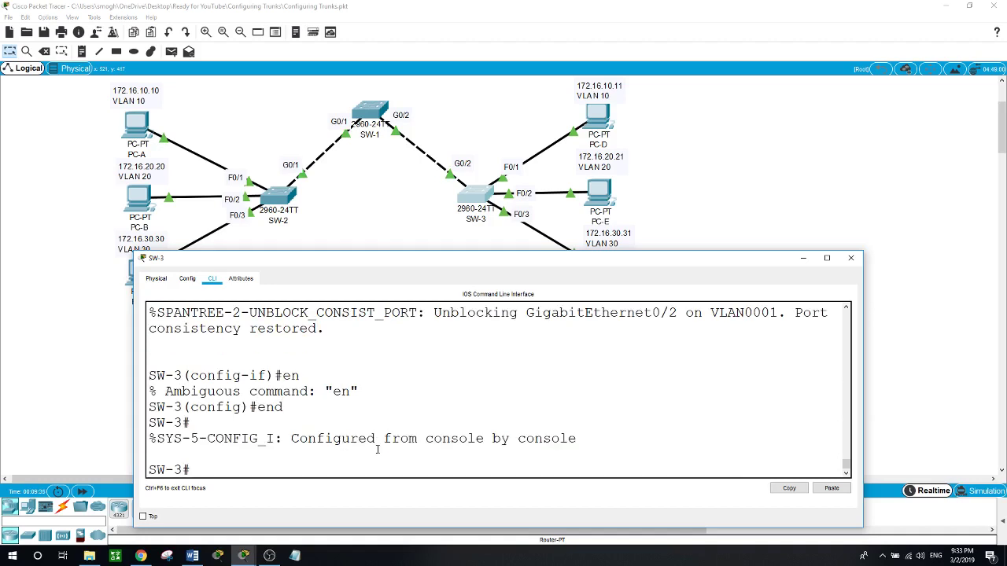
Run show int trunk on SW-3 and check the trunk's encapsulation, status and native VLAN
type("show itn t")
key("BackSpace")
key("BackSpace")
key("BackSpace")
type("nt trunk")
key("Return")
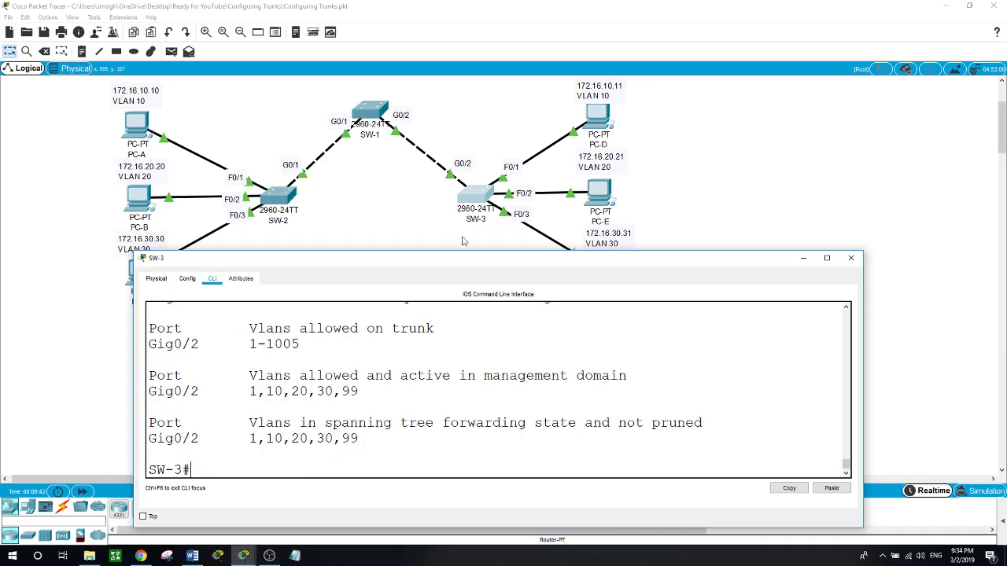
left_click_drag(474, 252, 475, 155)
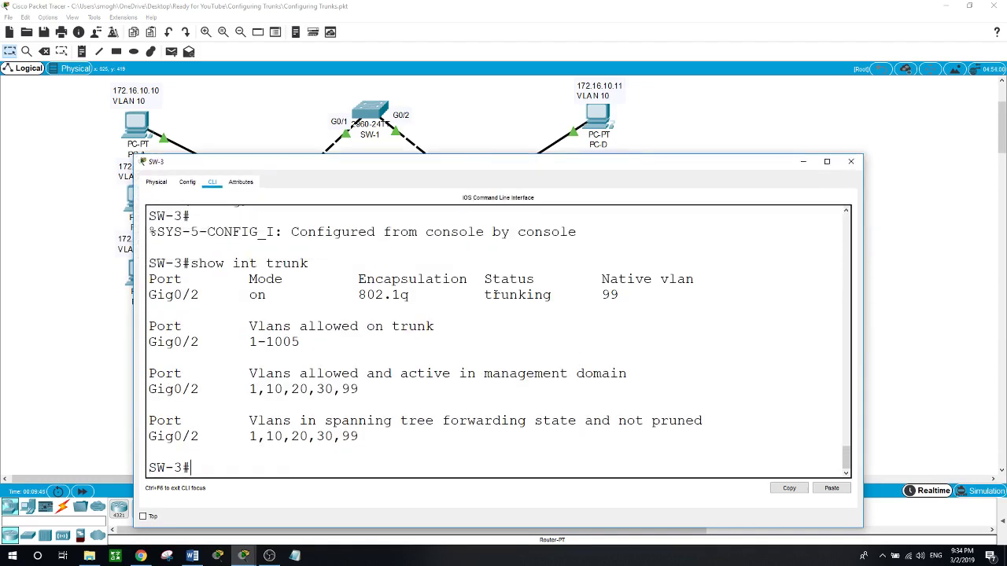
left_click_drag(360, 295, 415, 295)
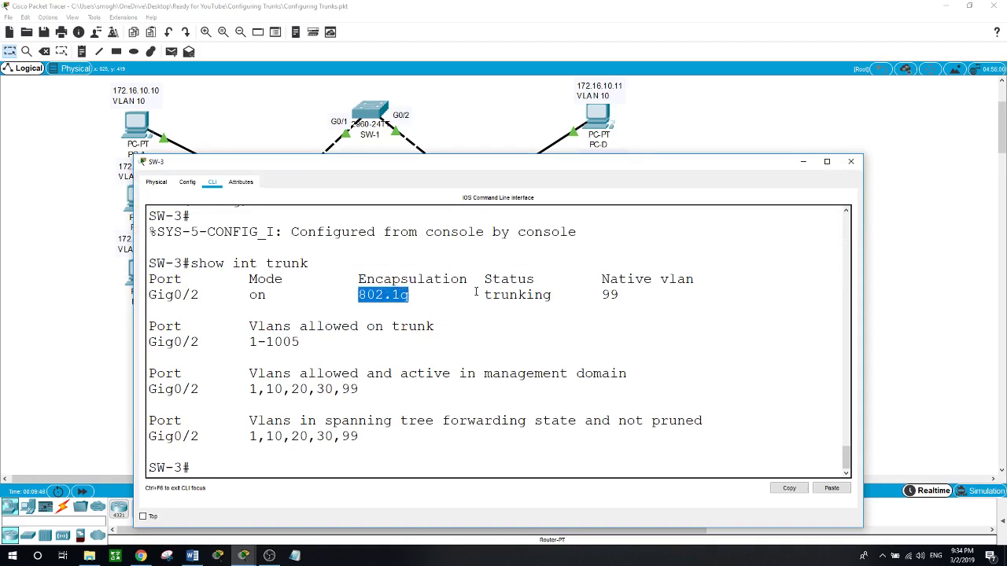
left_click_drag(476, 295, 492, 295)
left_click_drag(602, 296, 620, 296)
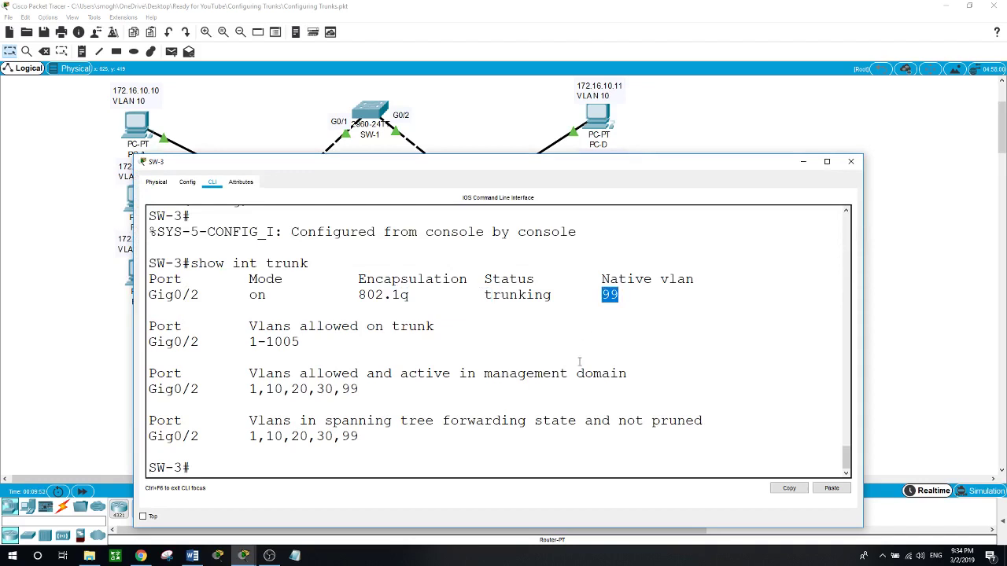
Run show vlan brief on SW-3 and compare the ports listed under the default VLAN with the g0/2 link in the topology
left_click(388, 467)
type("show vlan brief")
key("Return")
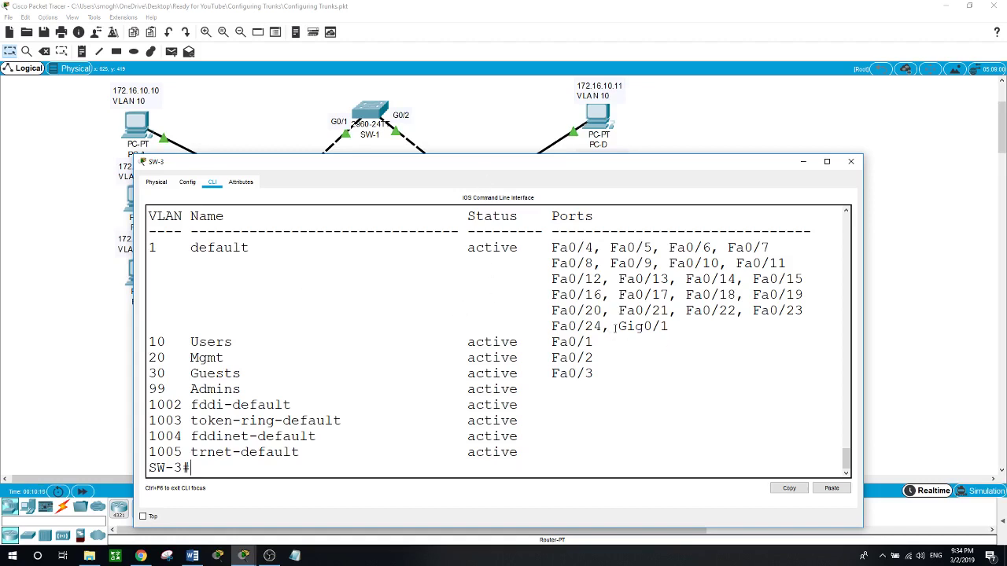
left_click_drag(614, 326, 635, 327)
left_click_drag(620, 155, 535, 243)
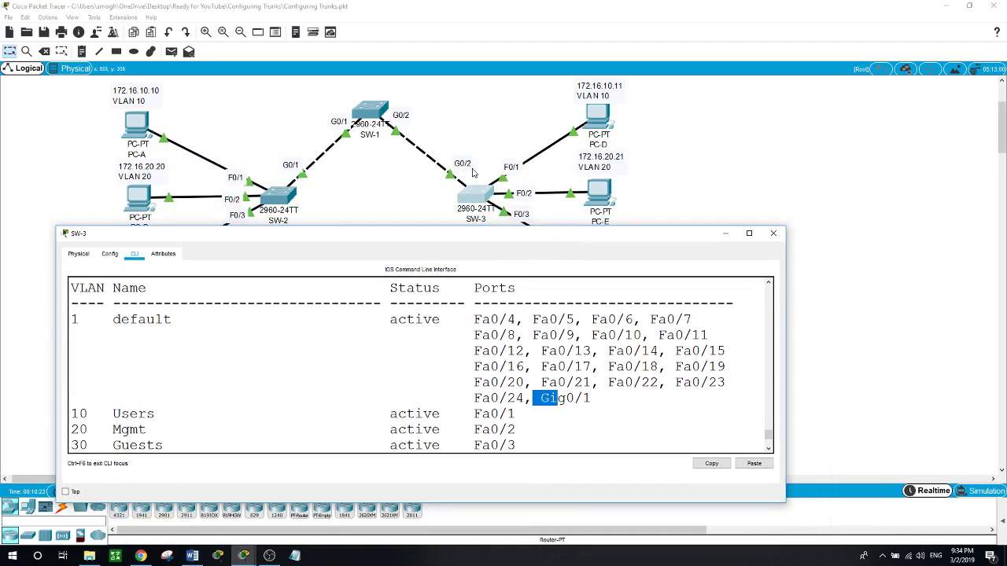
left_click(579, 413)
scroll(548, 423, "down", 2)
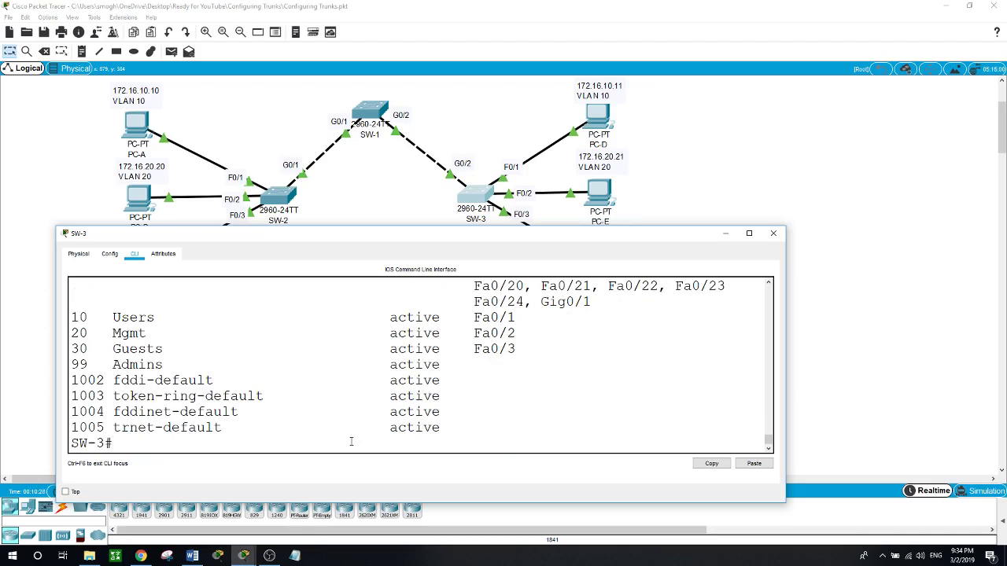
Display SW-3's trunk interfaces again with show int trunk and review the port's mode, encapsulation and status
type("show int trunk")
key("Return")
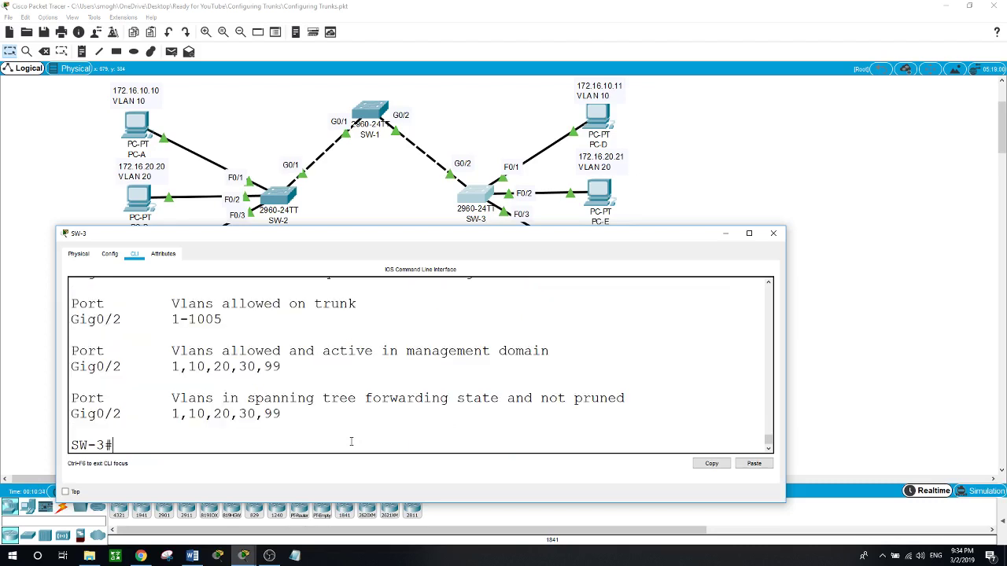
left_click_drag(416, 226, 416, 149)
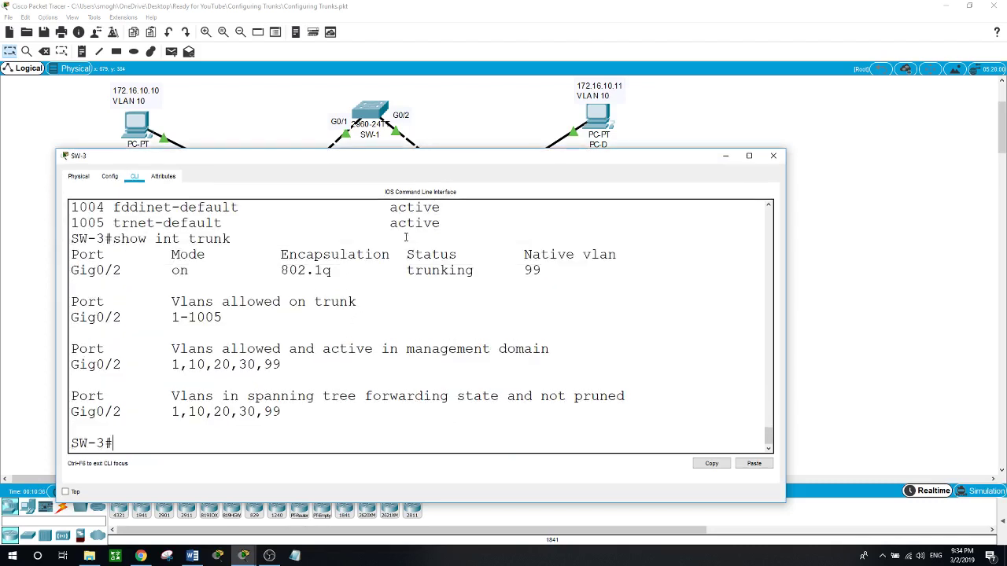
left_click_drag(72, 271, 199, 271)
left_click_drag(280, 271, 347, 270)
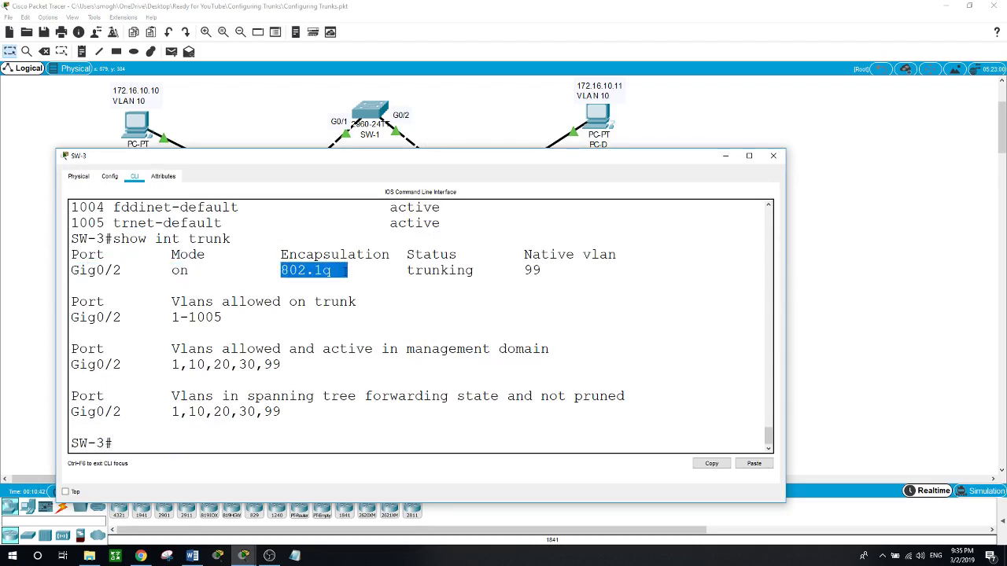
left_click_drag(407, 270, 459, 270)
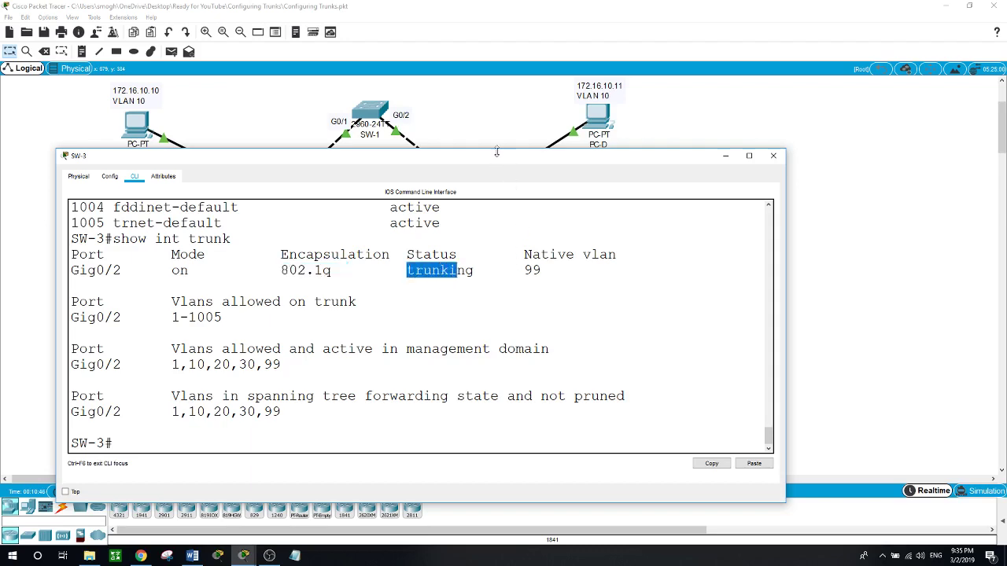
On SW-1's command line, leave interface range configuration and return to privileged EXEC mode with end
left_click(382, 135)
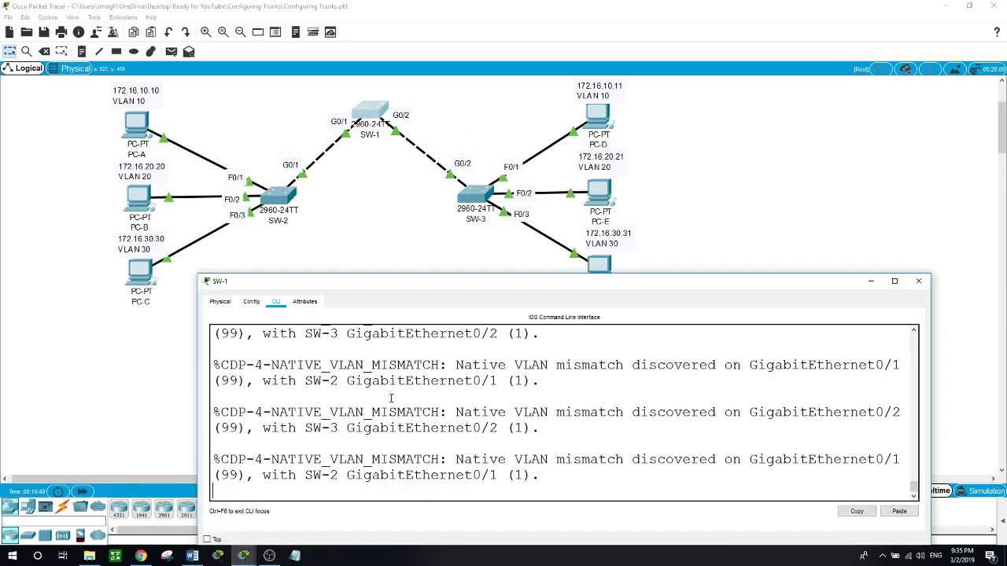
key("Return")
type("end")
key("Return")
Run show int trunk on SW-1 and review the trunk settings of both gigabit ports
type("s")
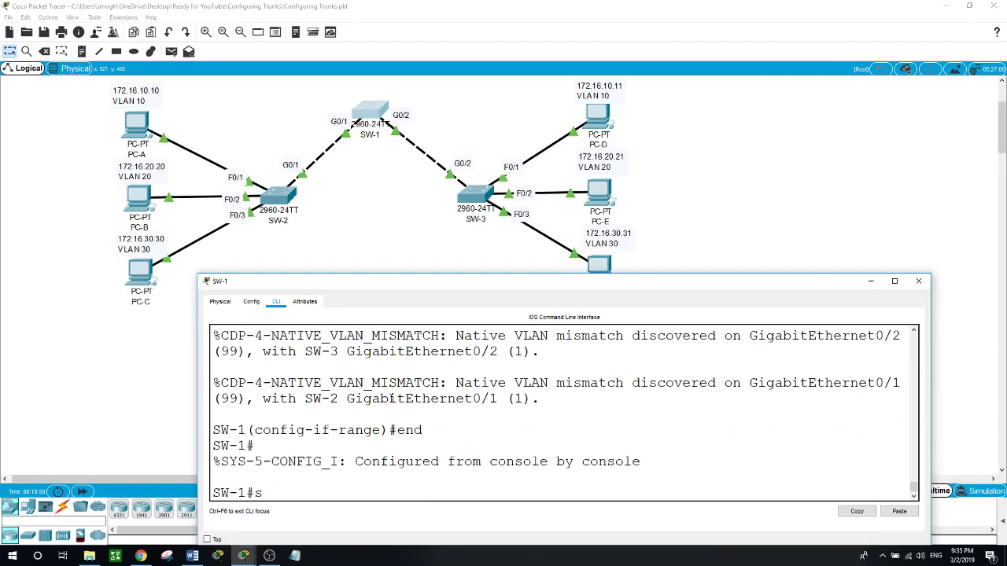
type("how int trunk")
key("Return")
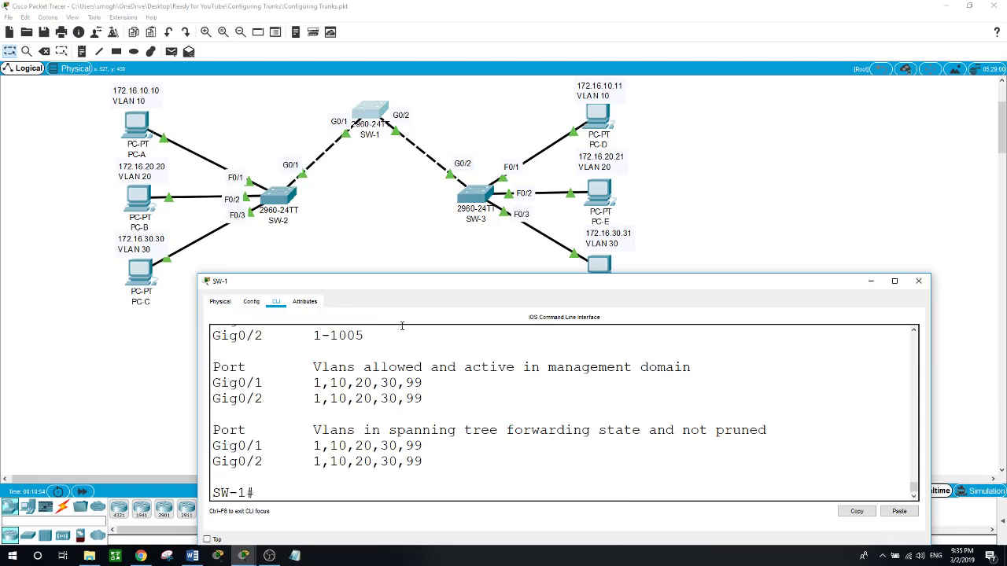
left_click_drag(442, 277, 442, 177)
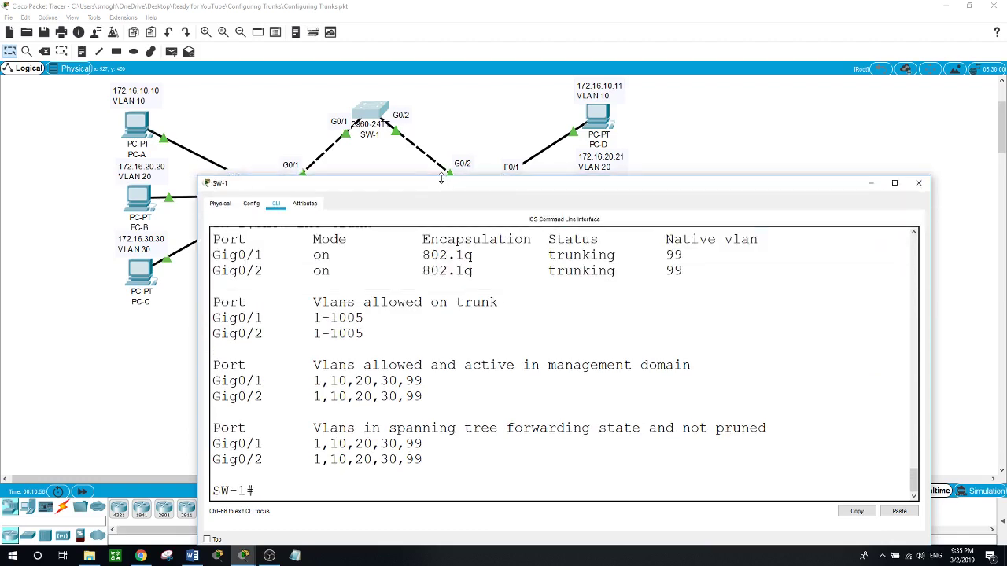
scroll(435, 341, "up", 1)
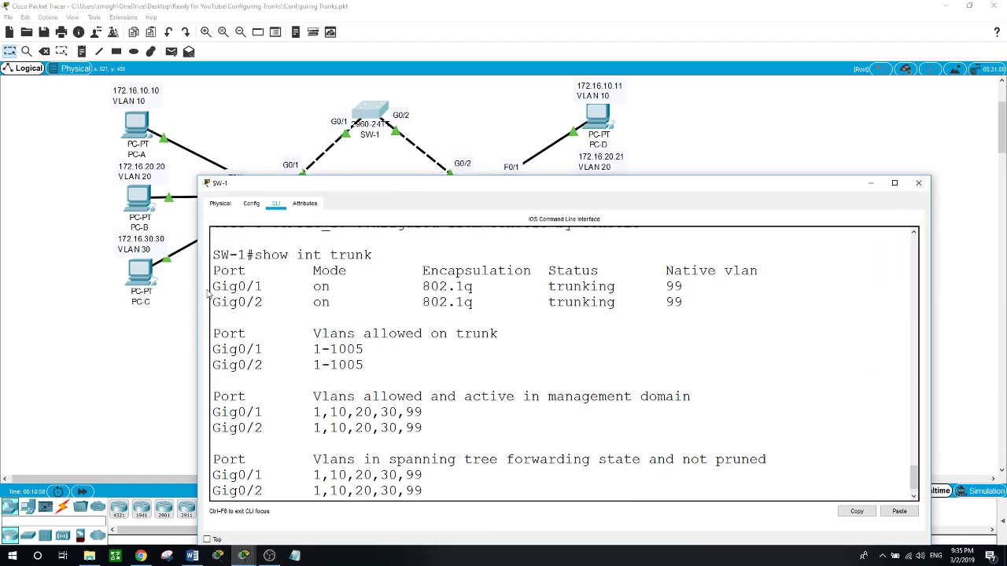
left_click_drag(211, 287, 691, 296)
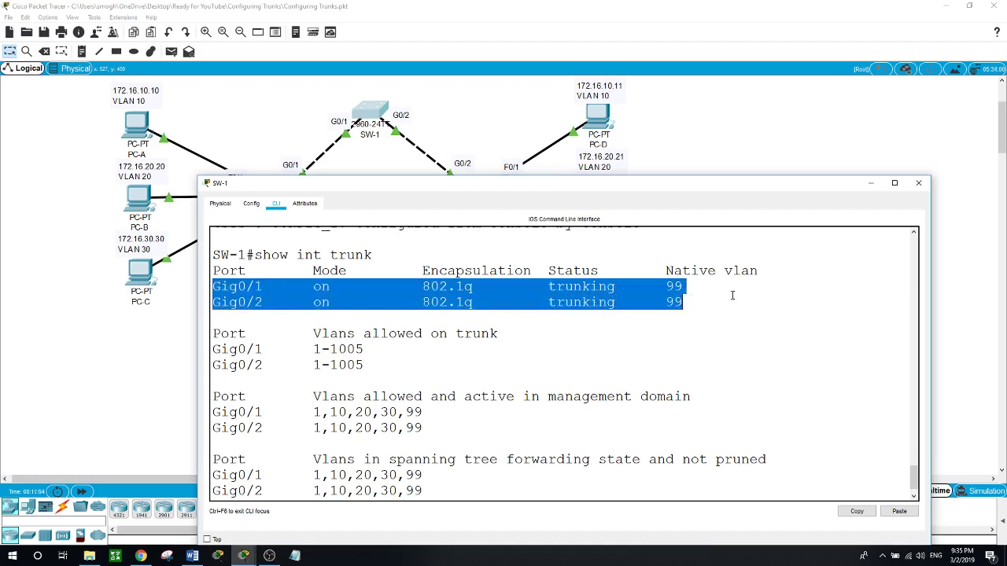
left_click(156, 374)
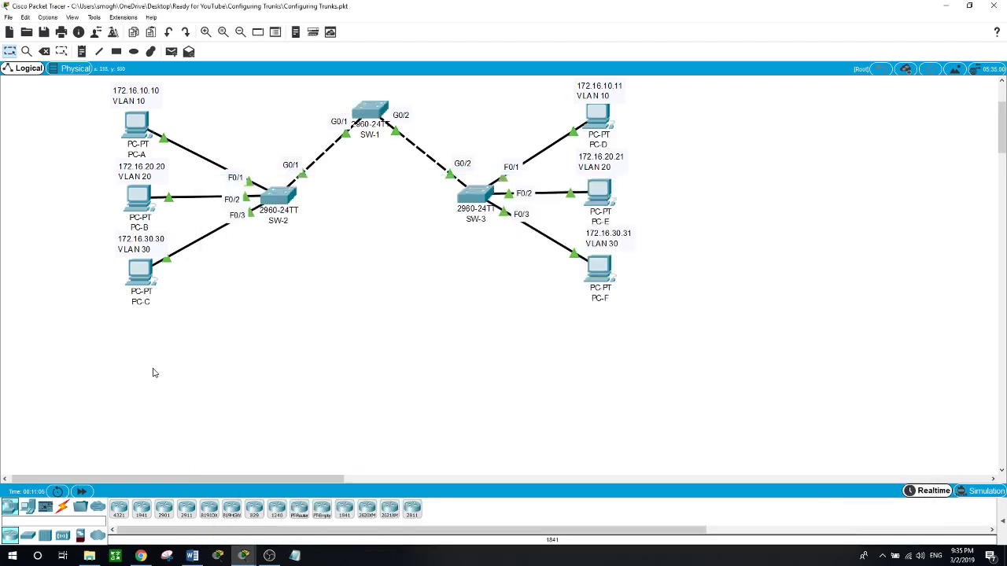
Open the command prompt on PC-C
left_click(150, 284)
left_click_drag(472, 91, 480, 267)
left_click(372, 277)
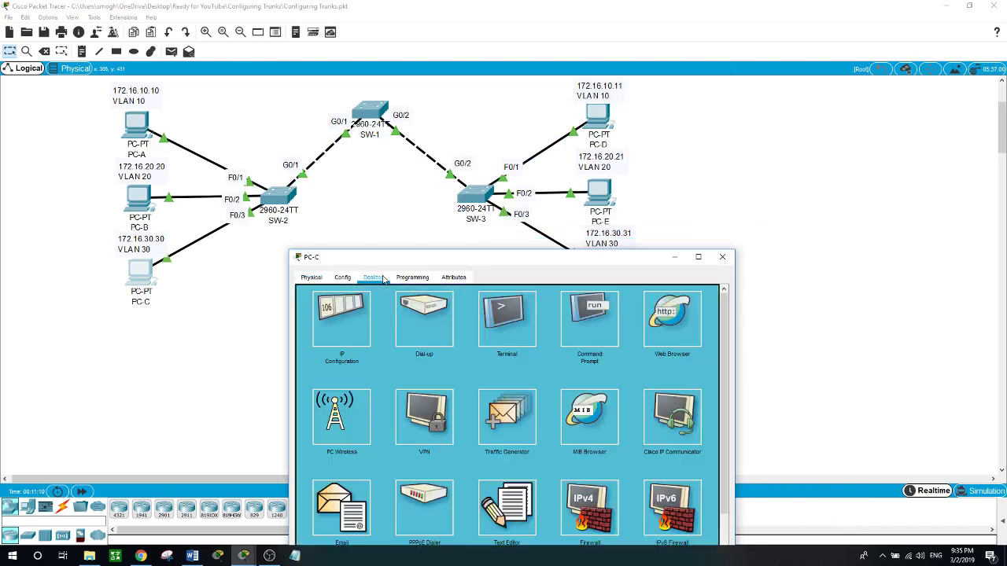
left_click(579, 310)
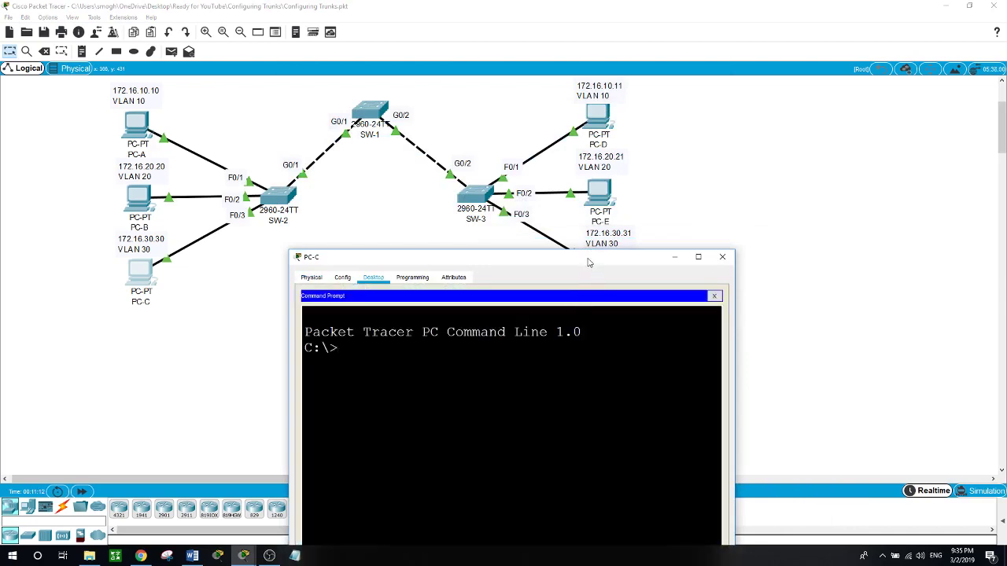
left_click_drag(586, 262, 464, 244)
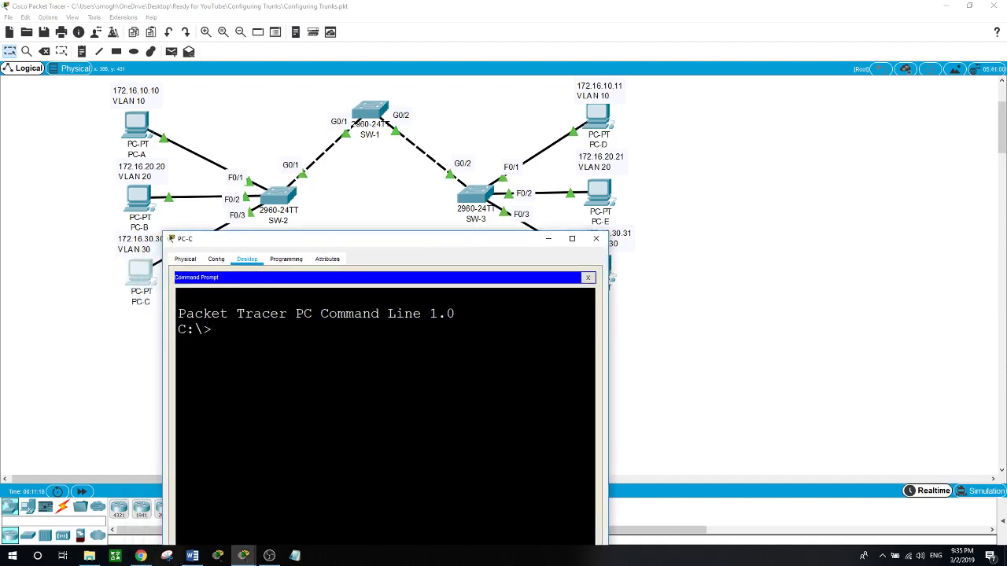
type("ping 172.16.30.3")
key("Return")
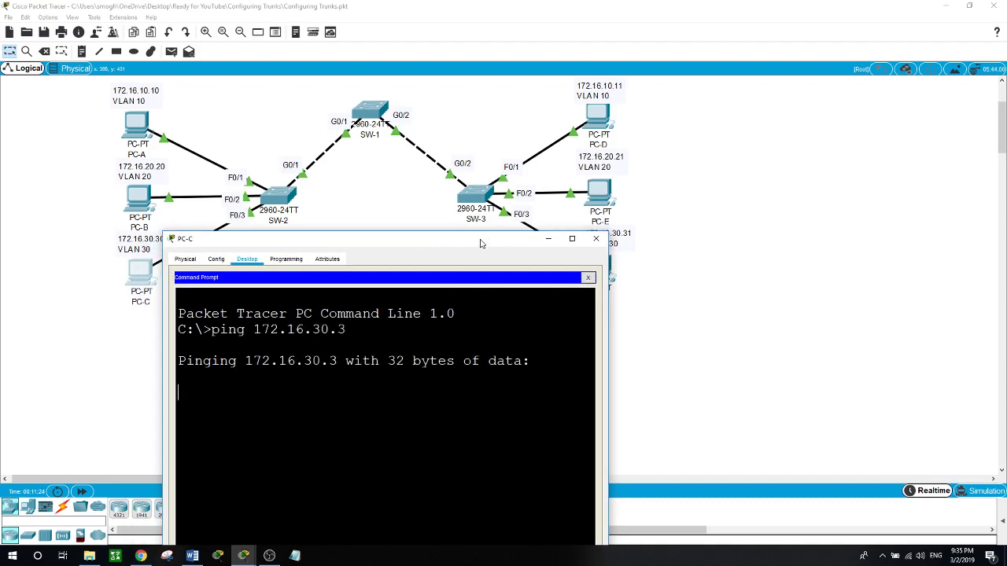
left_click_drag(482, 243, 434, 198)
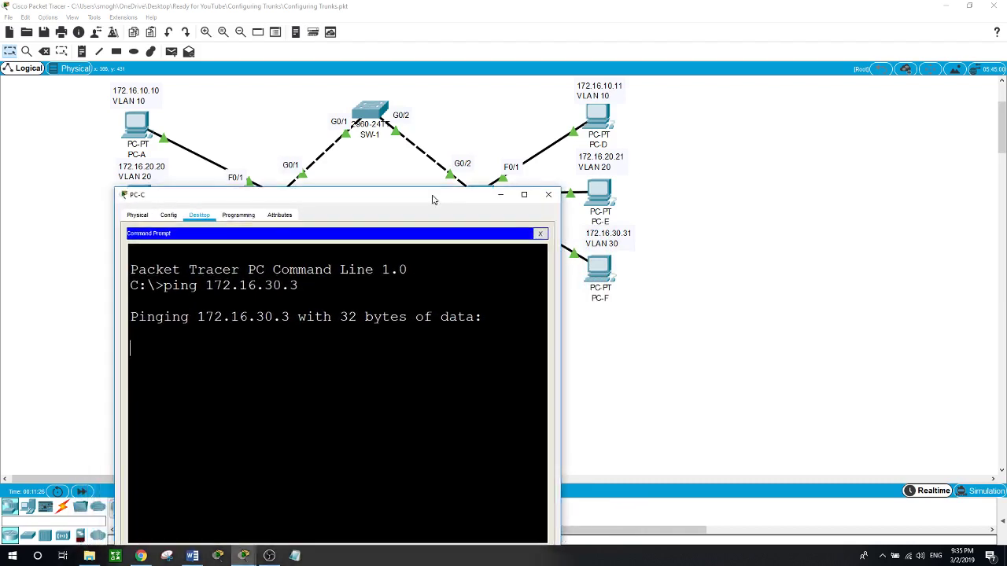
key("ctrl+c")
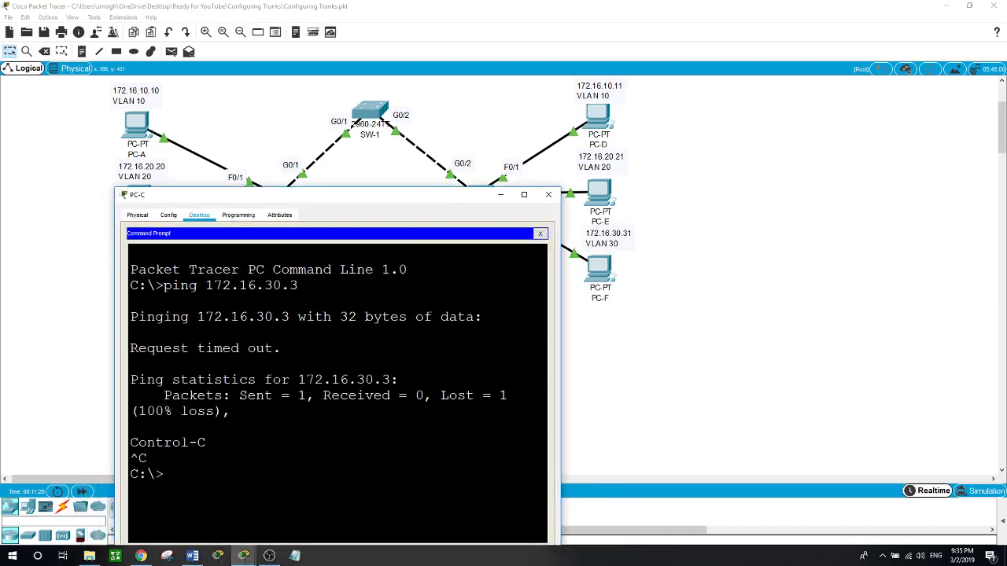
Ping PC-F at 172.16.30.31 from PC-C to test VLAN 30 connectivity across the trunks
key("Up")
type("1")
key("Return")
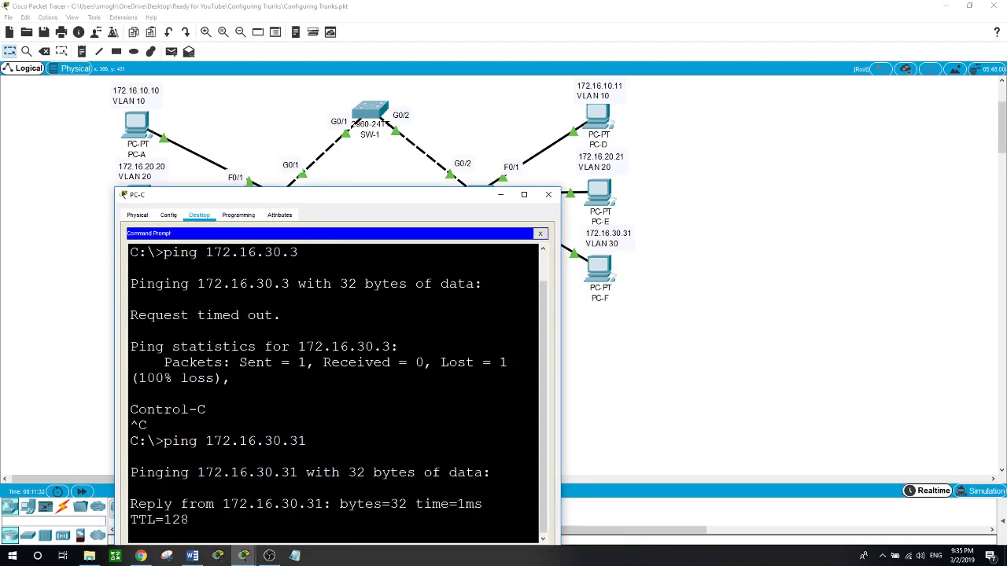
left_click_drag(387, 202, 721, 100)
left_click(413, 264)
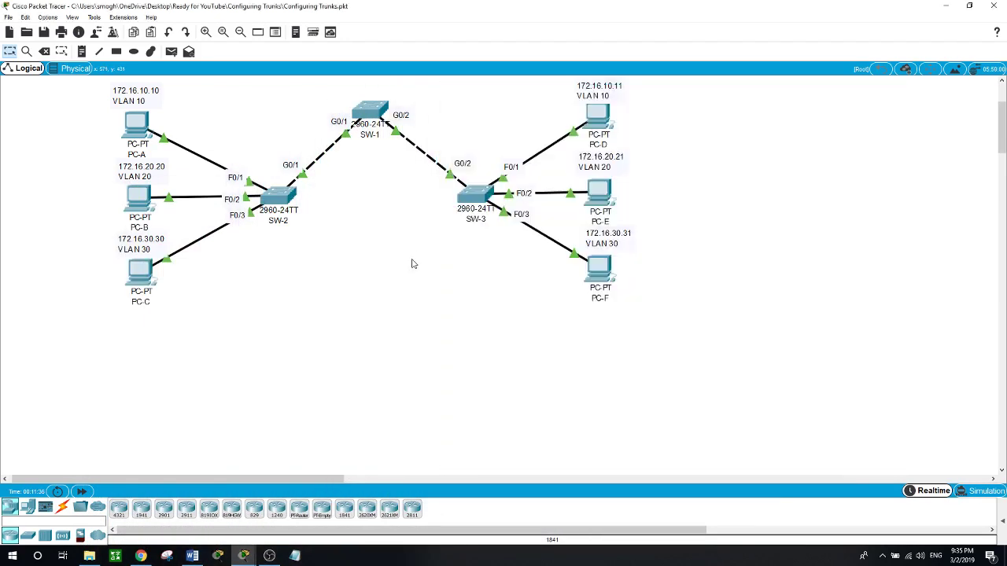